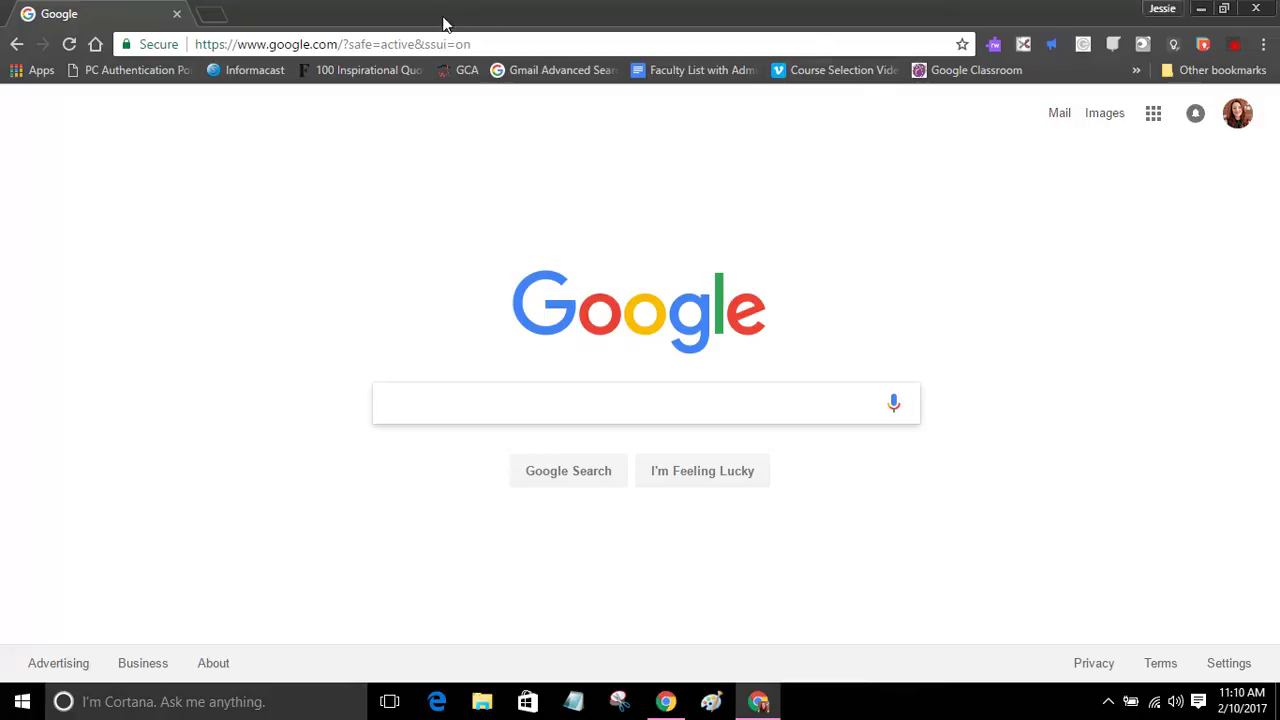
# Step: Go to Google Drive and create a new blank Google Form from the New > More menu
pyautogui.click(460, 44)
pyautogui.write('drive.')
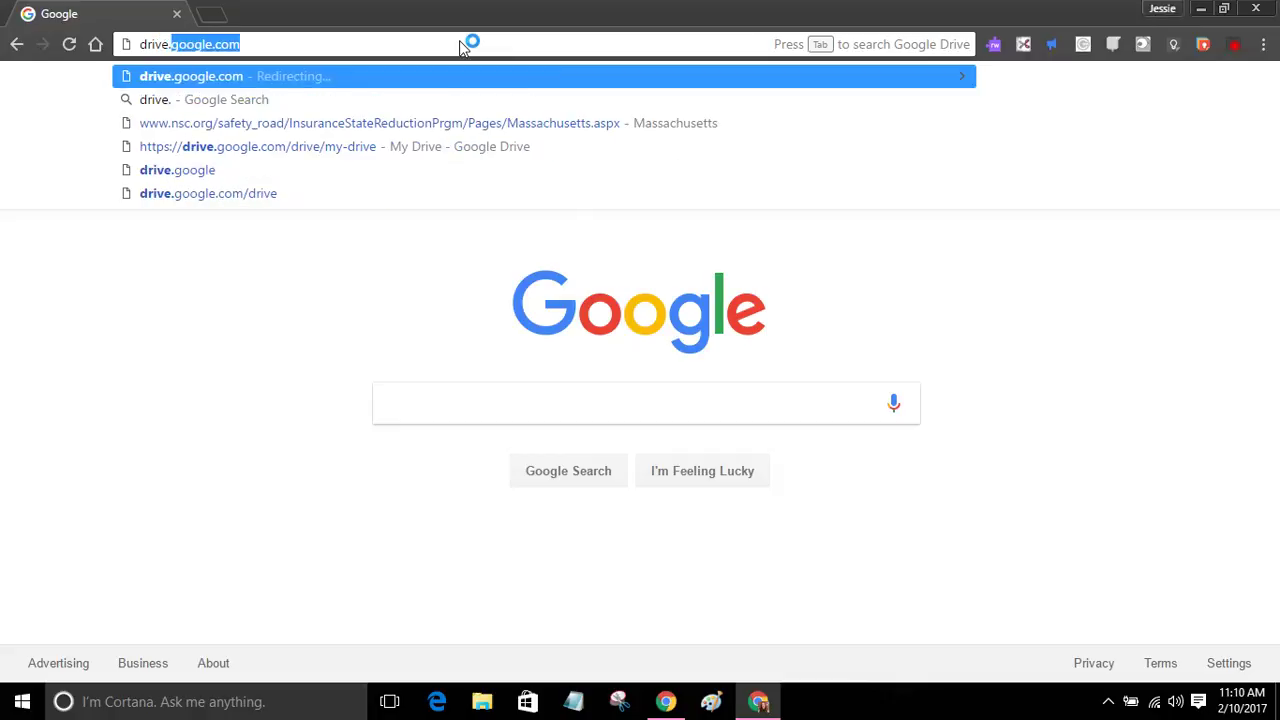
pyautogui.press('Return')
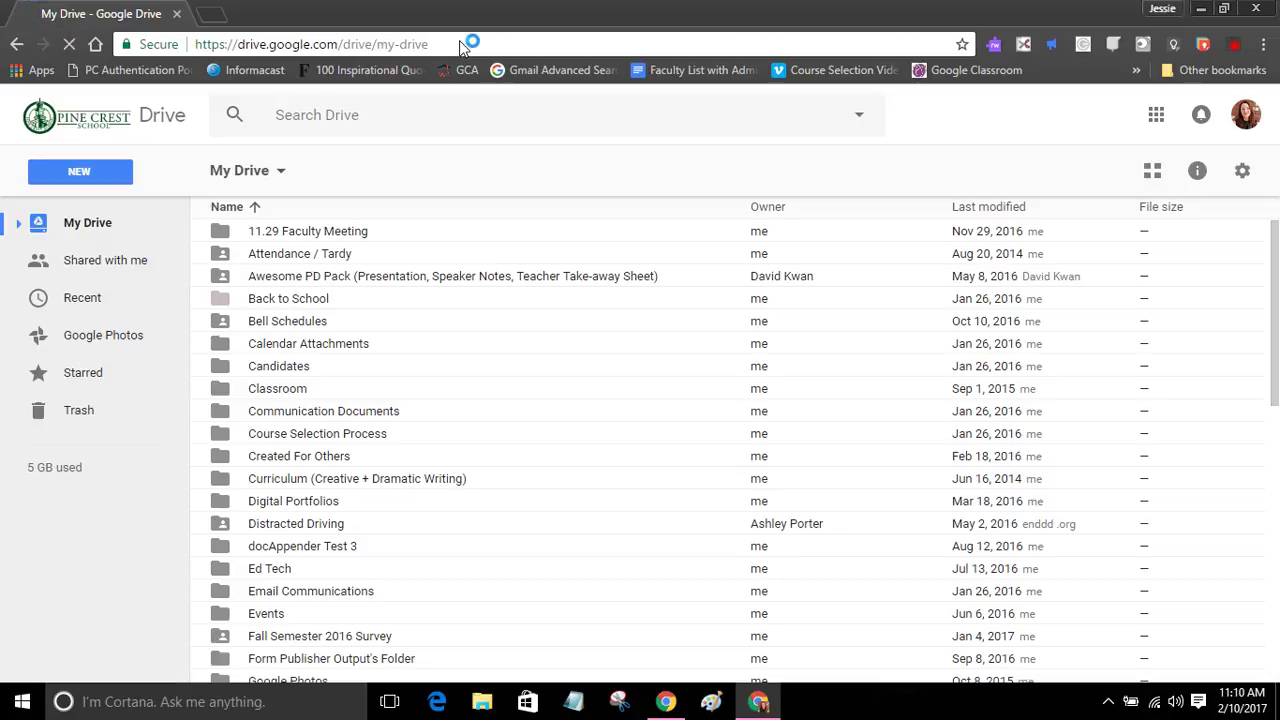
pyautogui.click(86, 176)
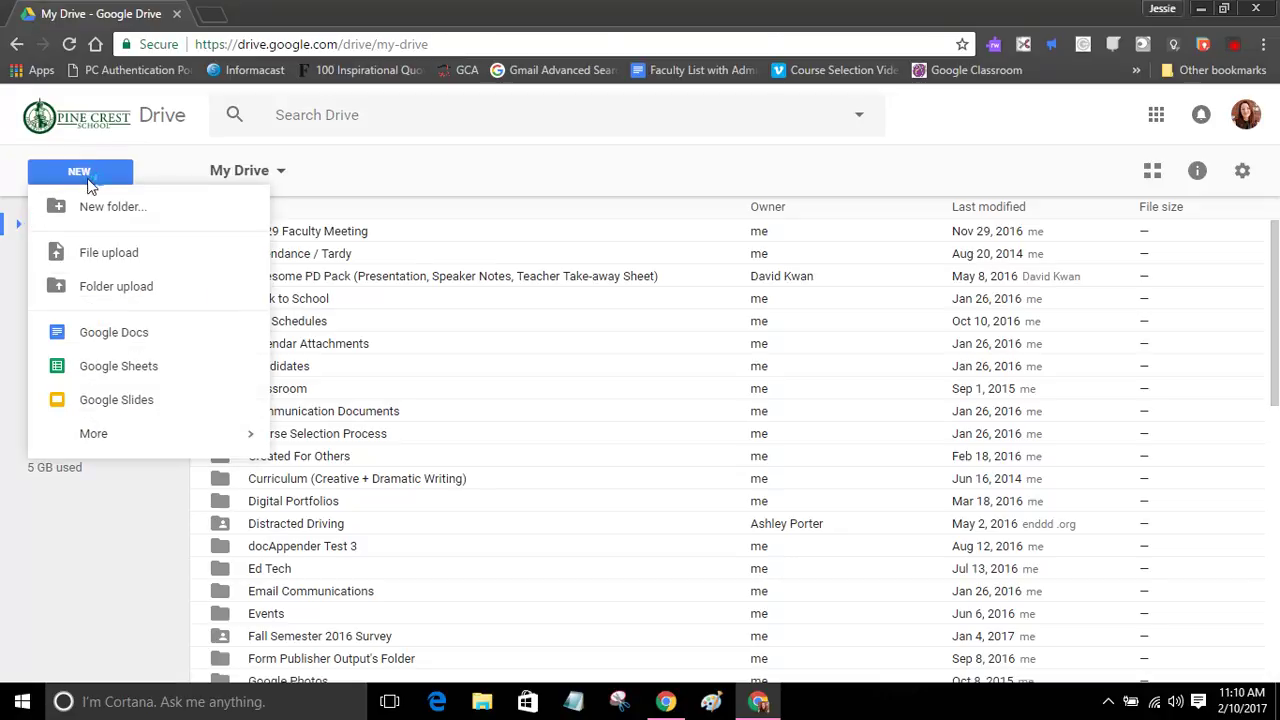
pyautogui.moveTo(135, 440)
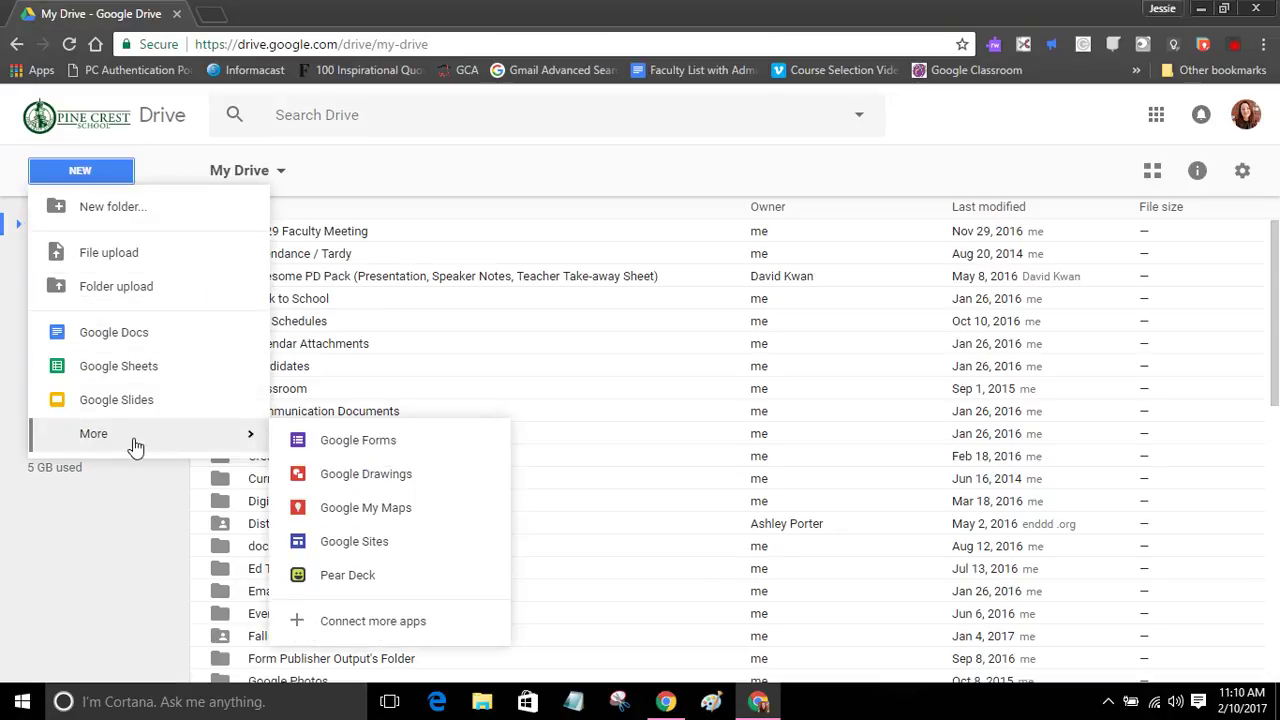
pyautogui.click(376, 452)
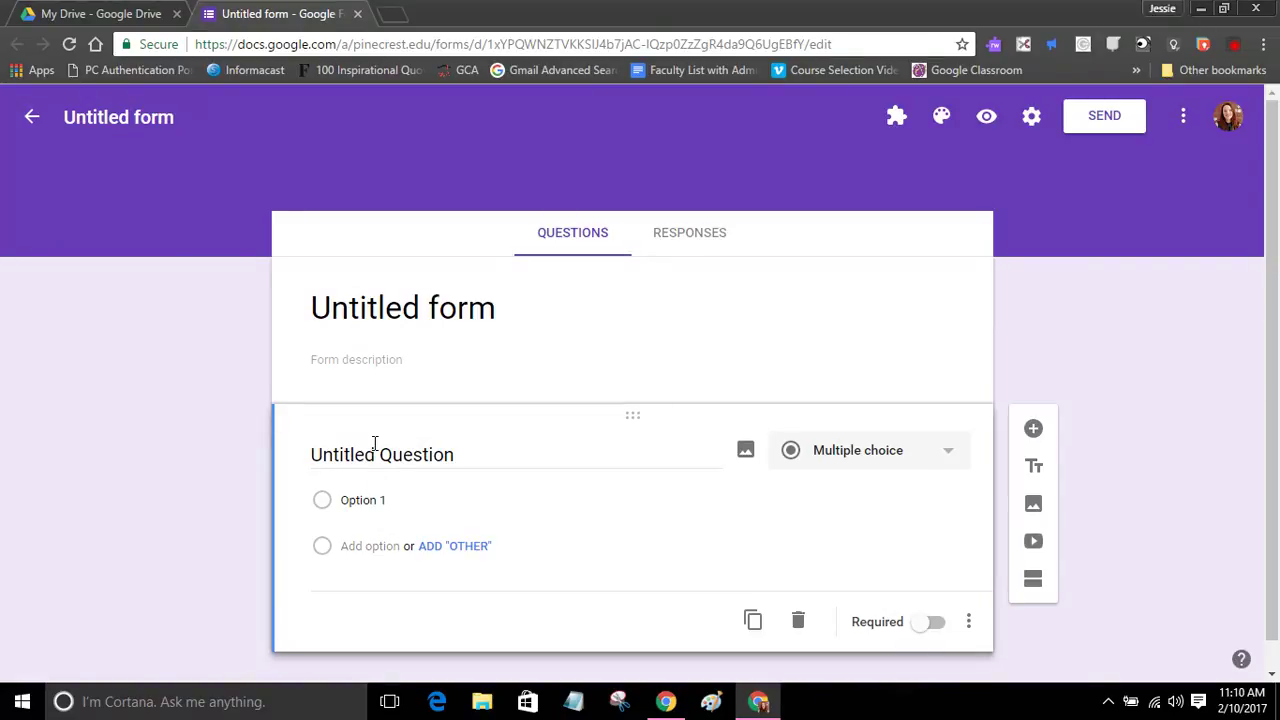
# Step: Title the form 'Google Storybuilder' with the description 'Don't forget to give the correct link!'
pyautogui.click(503, 307)
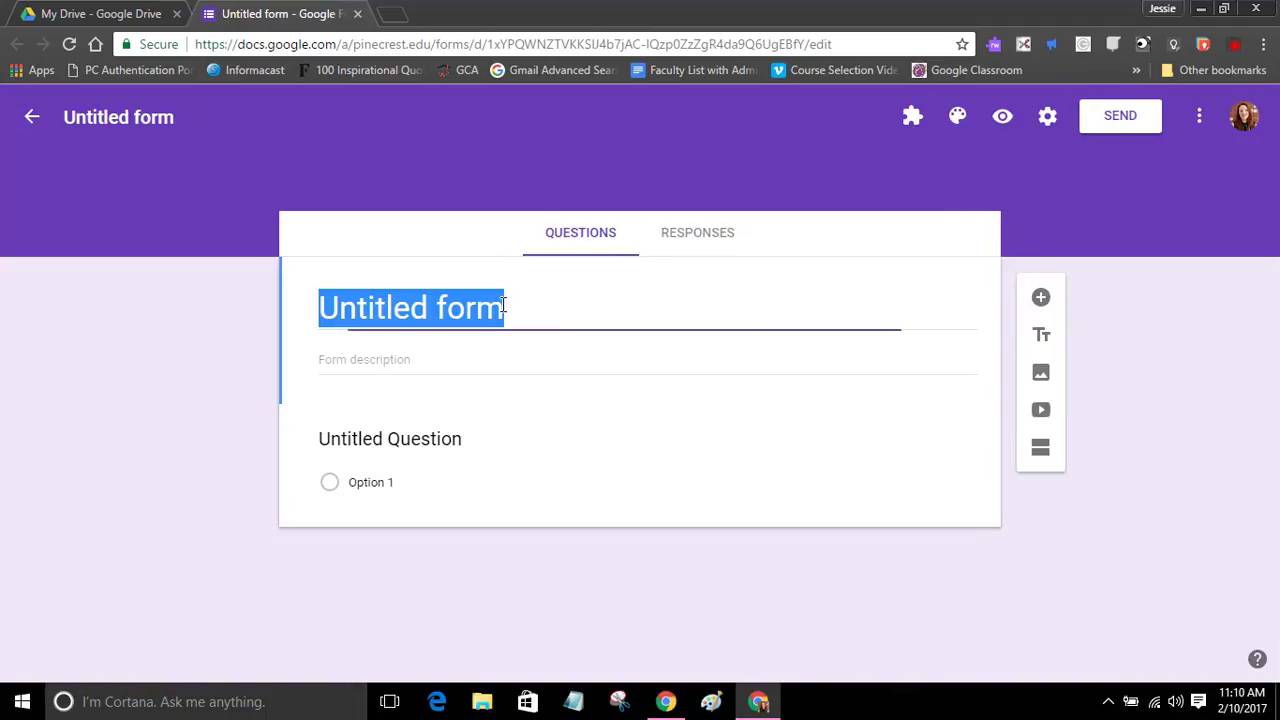
pyautogui.write('Google ')
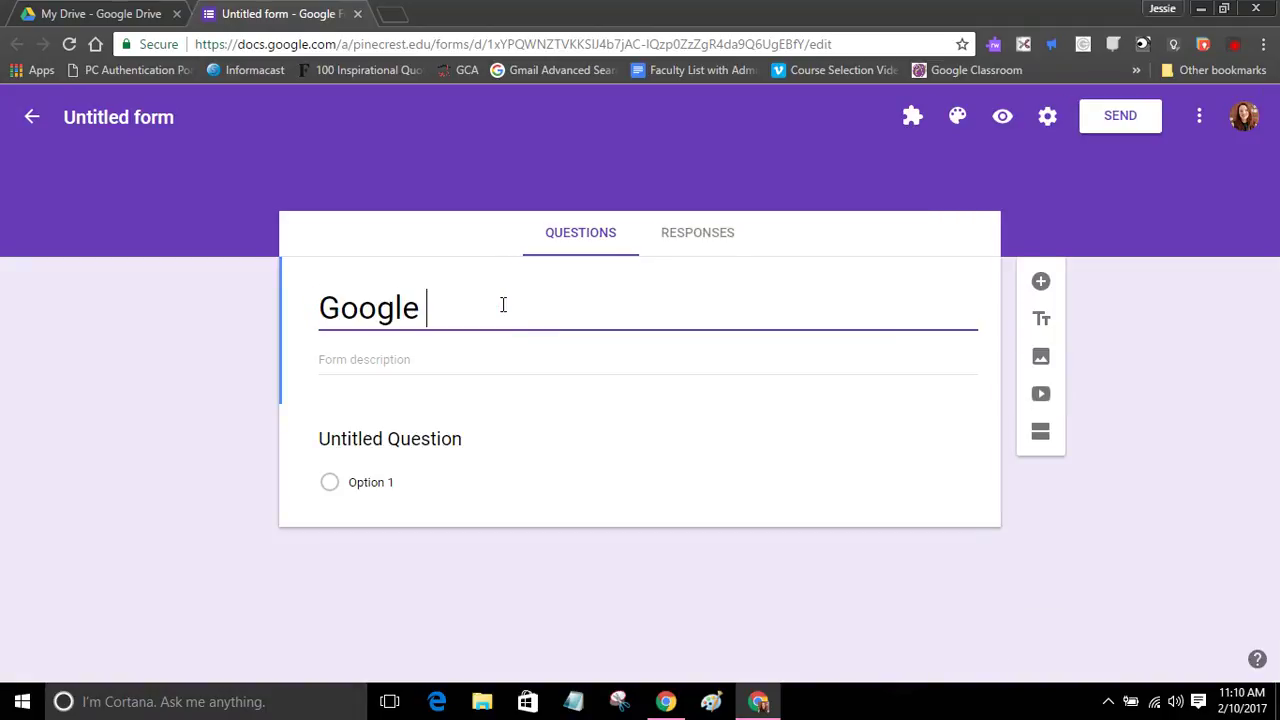
pyautogui.write('Storybuild')
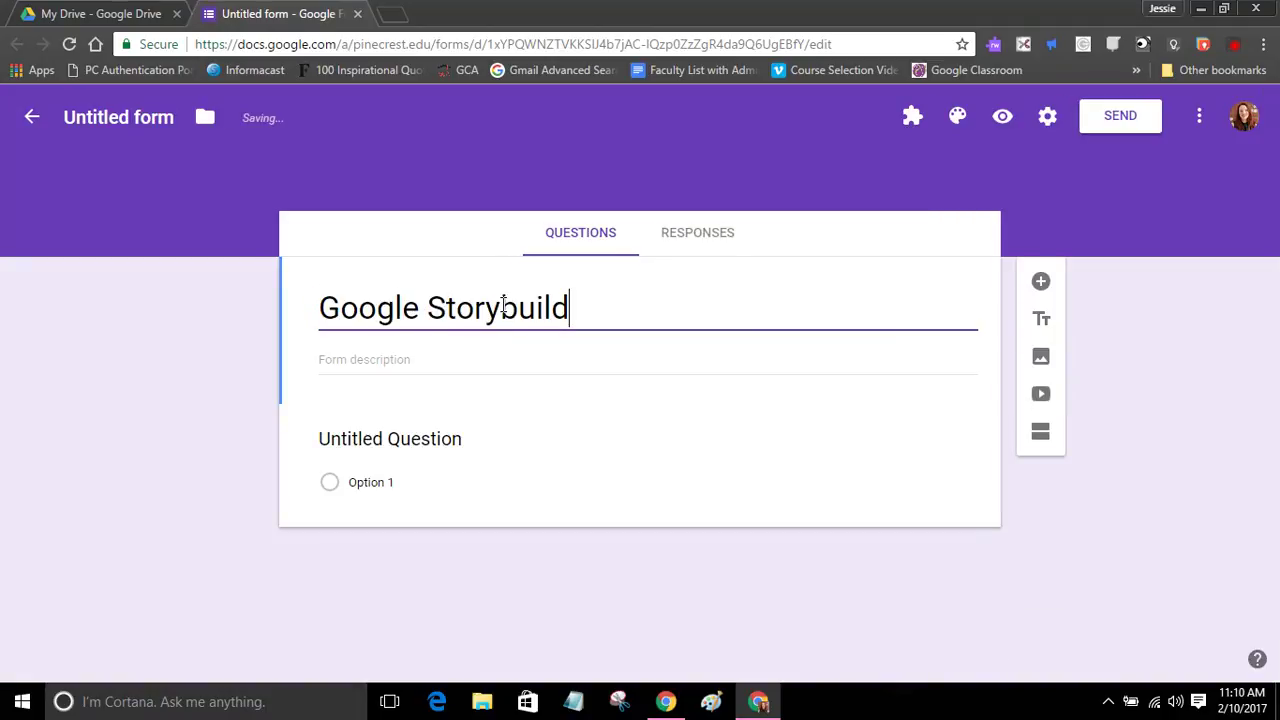
pyautogui.write('er')
pyautogui.click(158, 118)
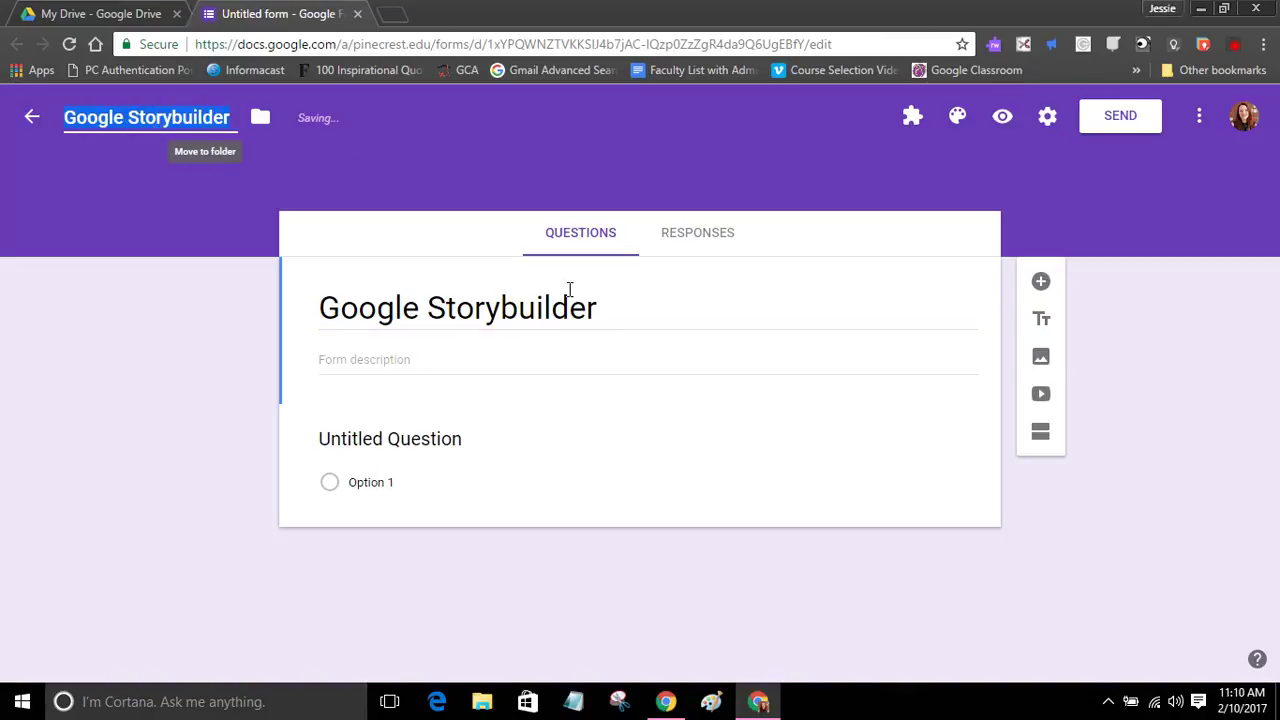
pyautogui.click(603, 309)
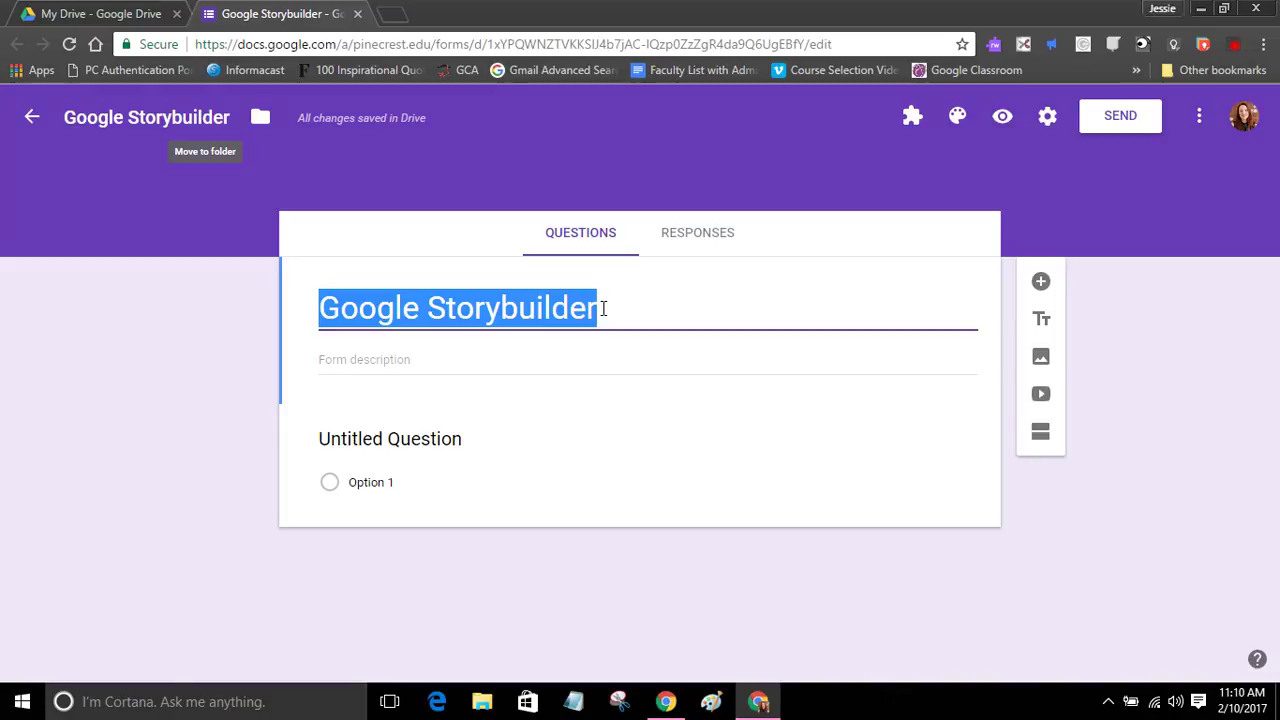
pyautogui.click(413, 365)
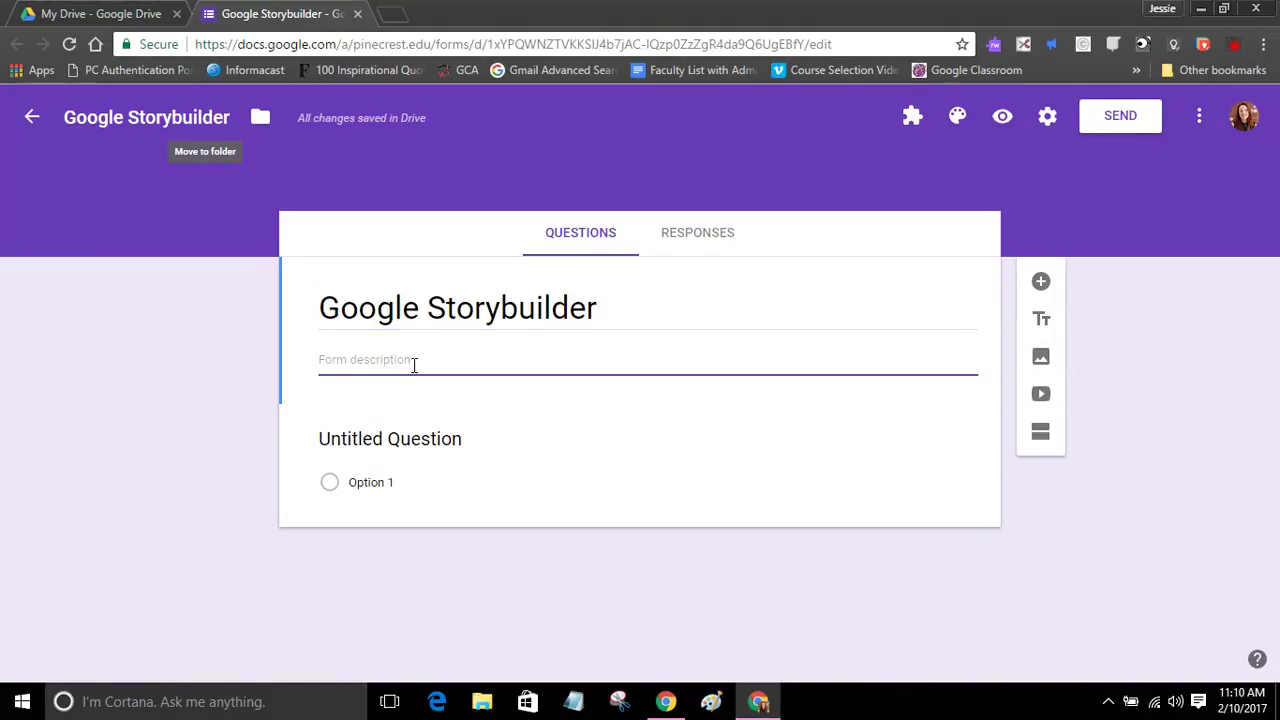
pyautogui.write("Don't forget to give t")
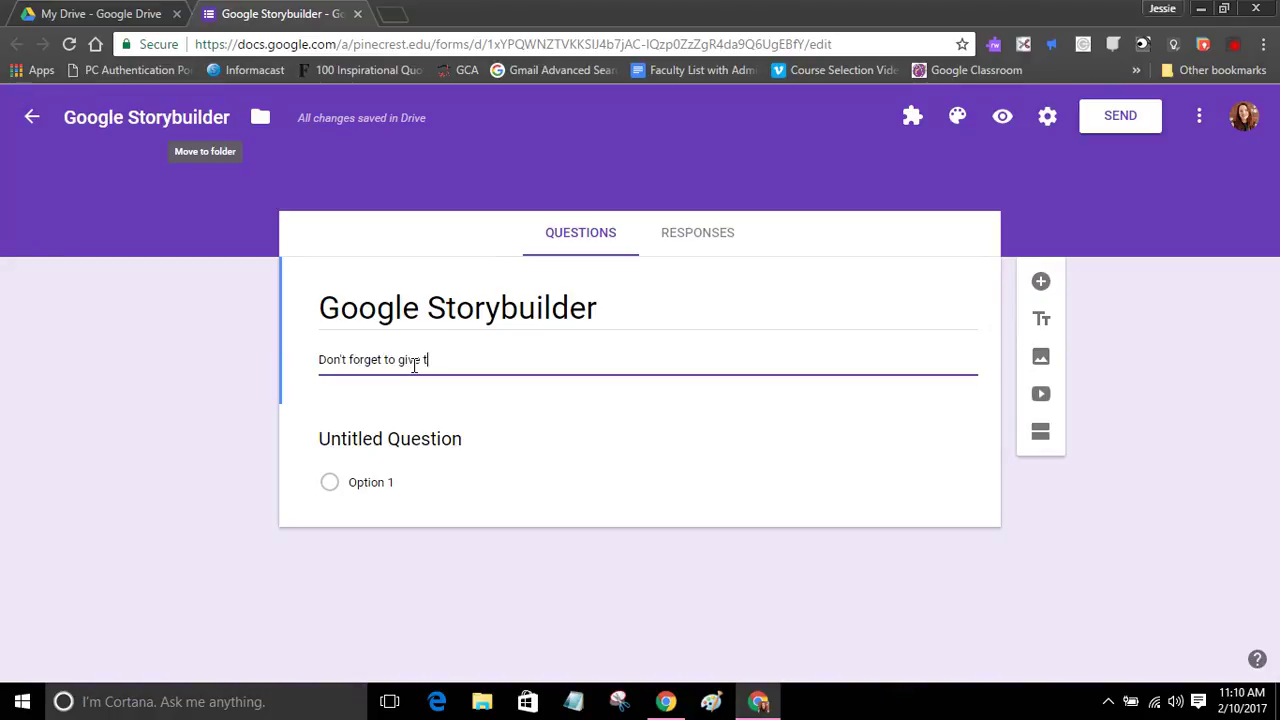
pyautogui.write('he correct link!')
pyautogui.click(706, 238)
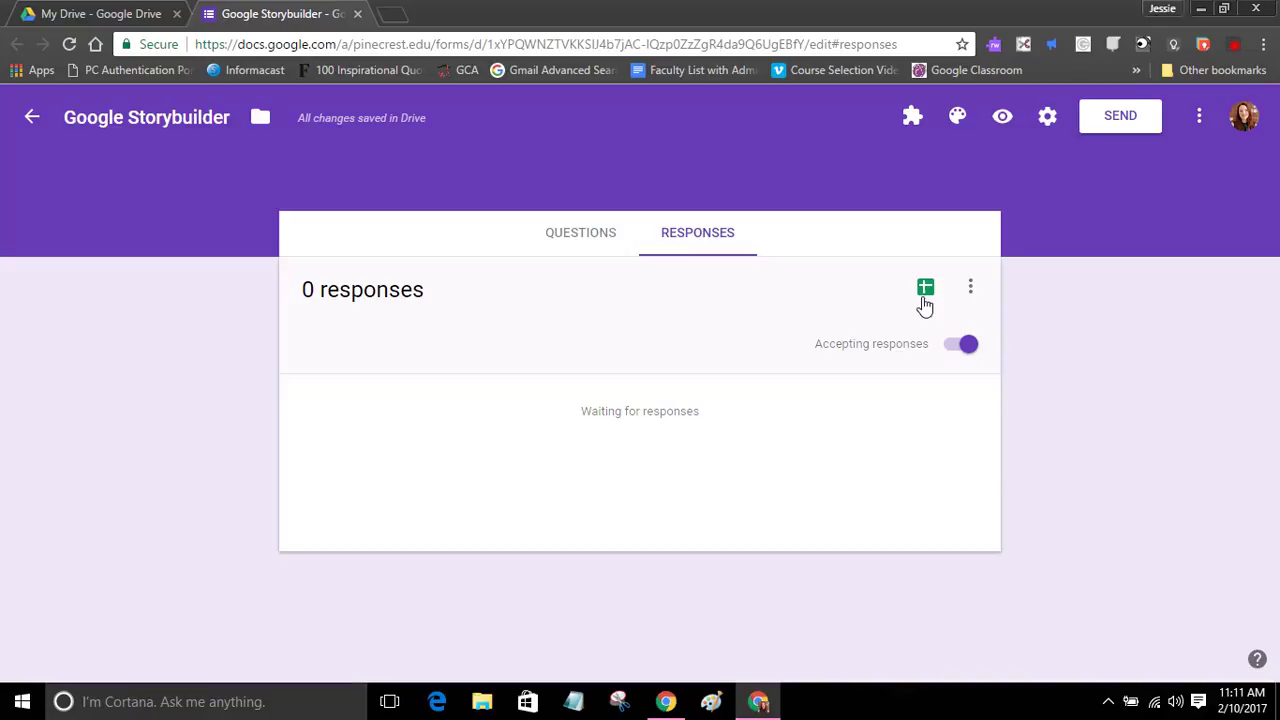
pyautogui.click(592, 242)
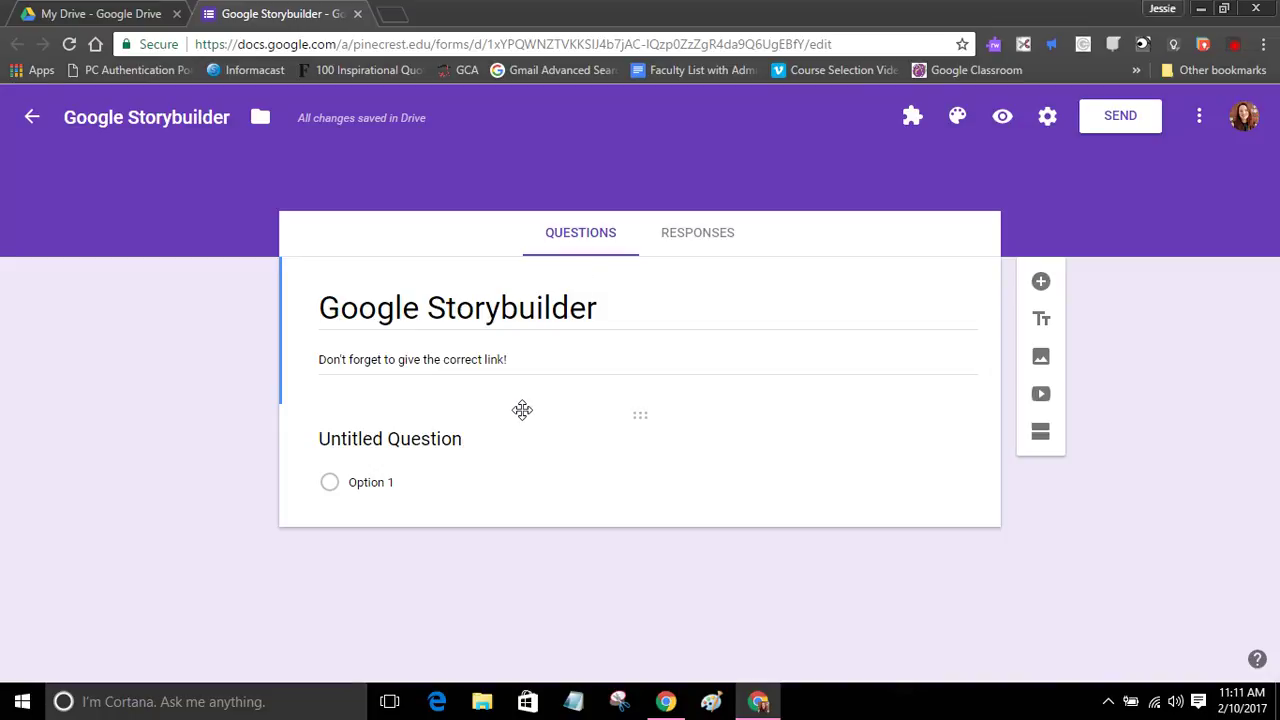
# Step: Name the first question 'First Name' and add a short-answer 'Last Name' question after it
pyautogui.click(428, 442)
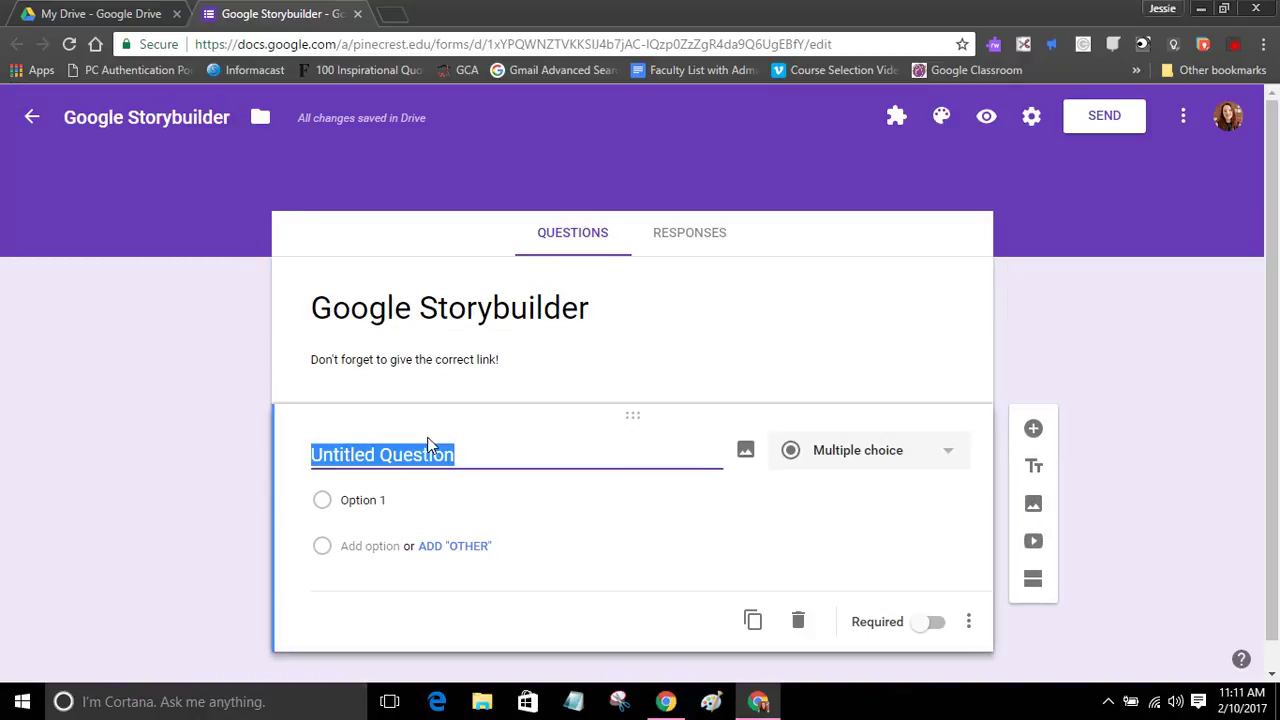
pyautogui.write('First Name')
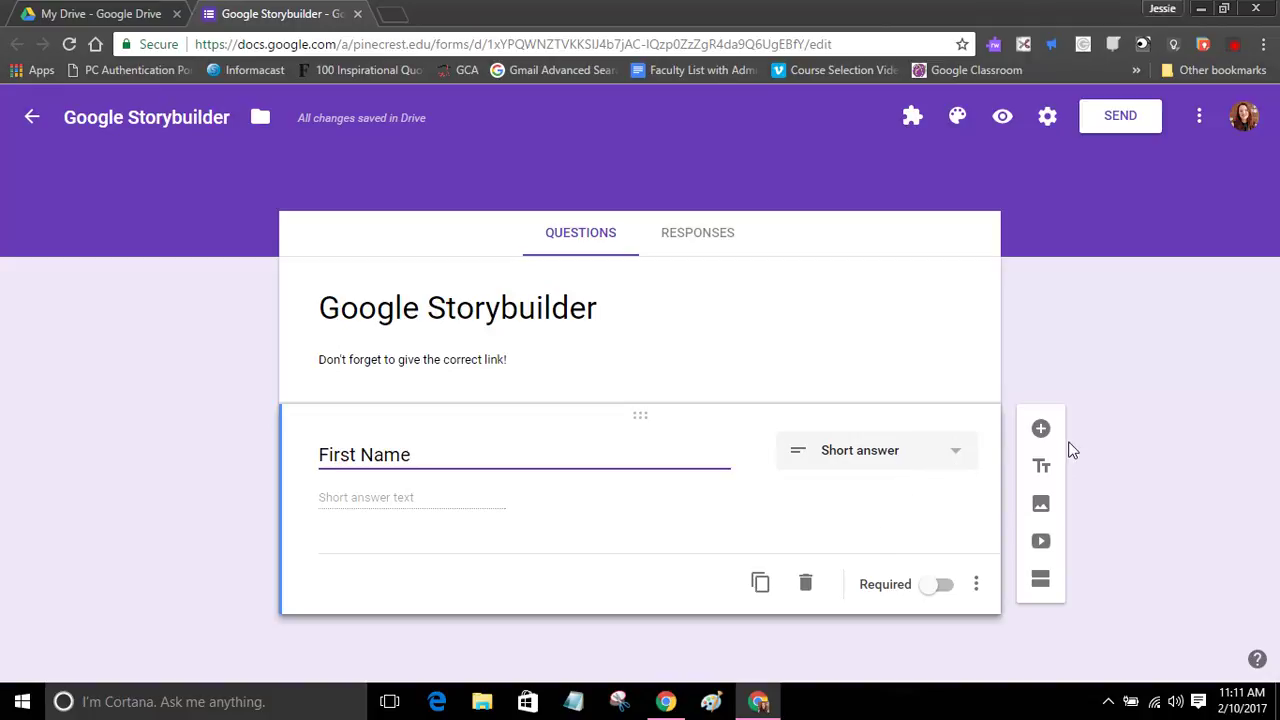
pyautogui.click(1041, 428)
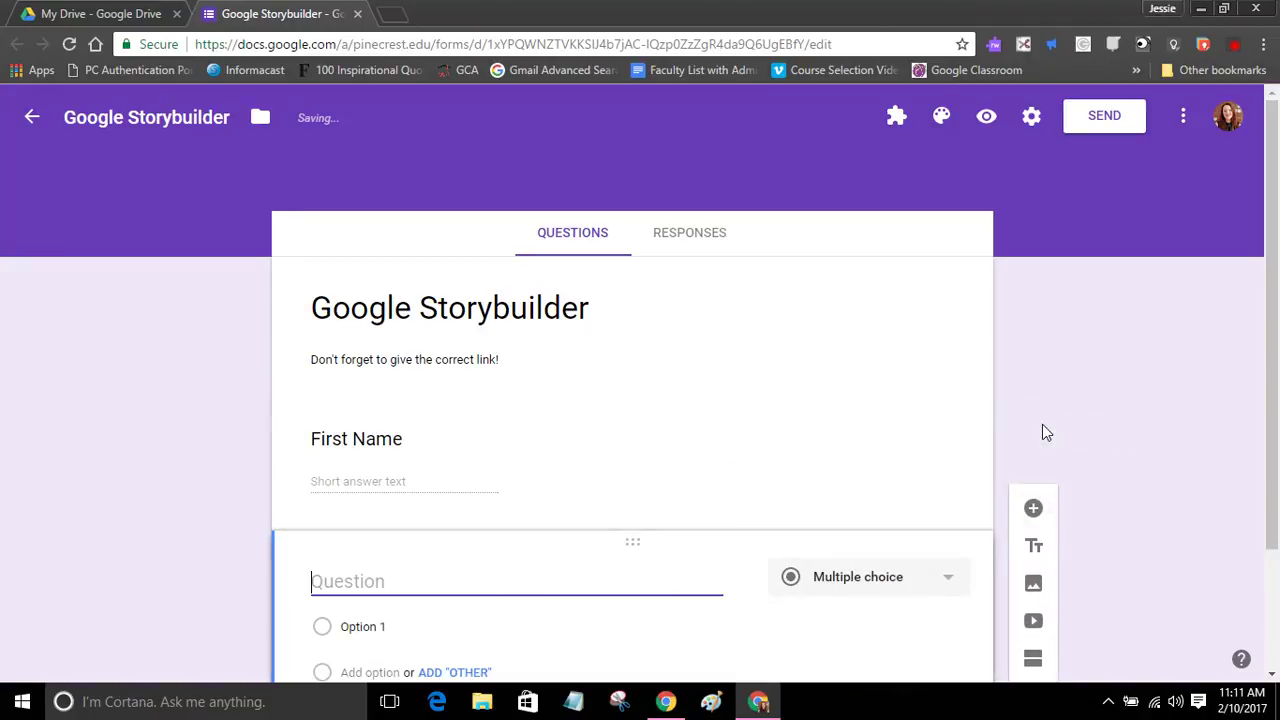
pyautogui.write('Last NAme')
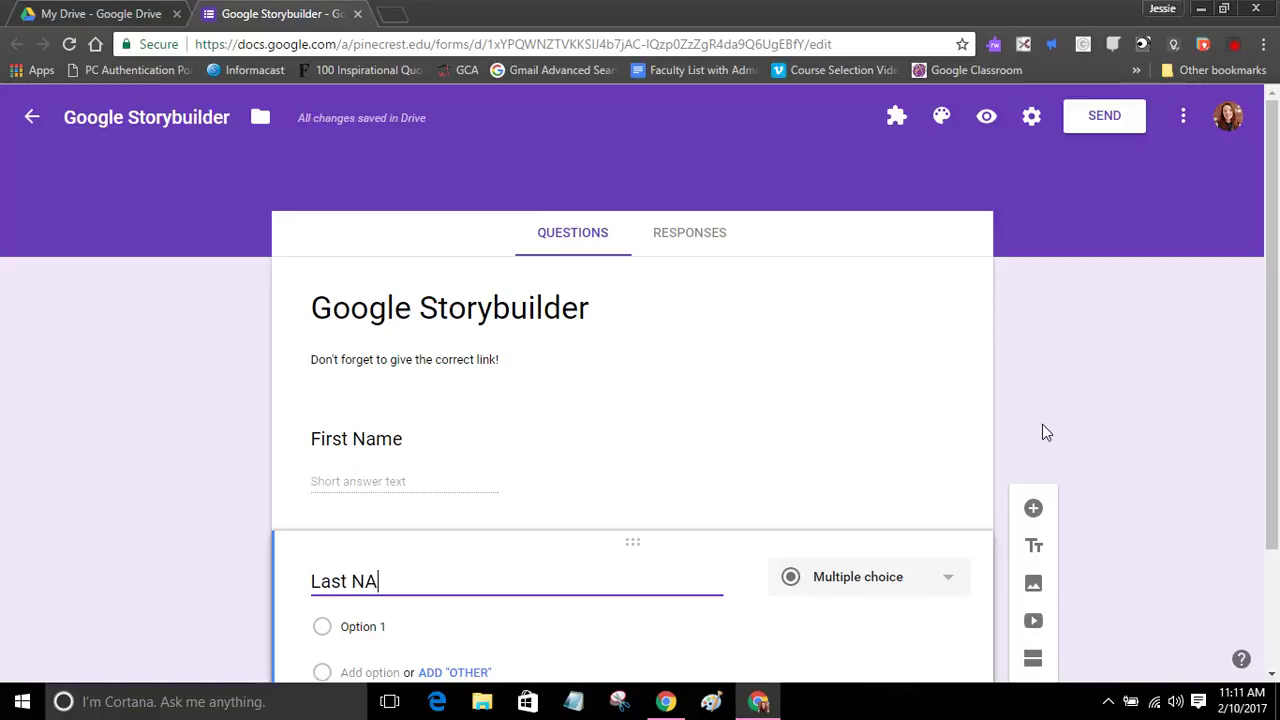
pyautogui.press('BackSpace')
pyautogui.press('BackSpace')
pyautogui.press('BackSpace')
pyautogui.write('ame')
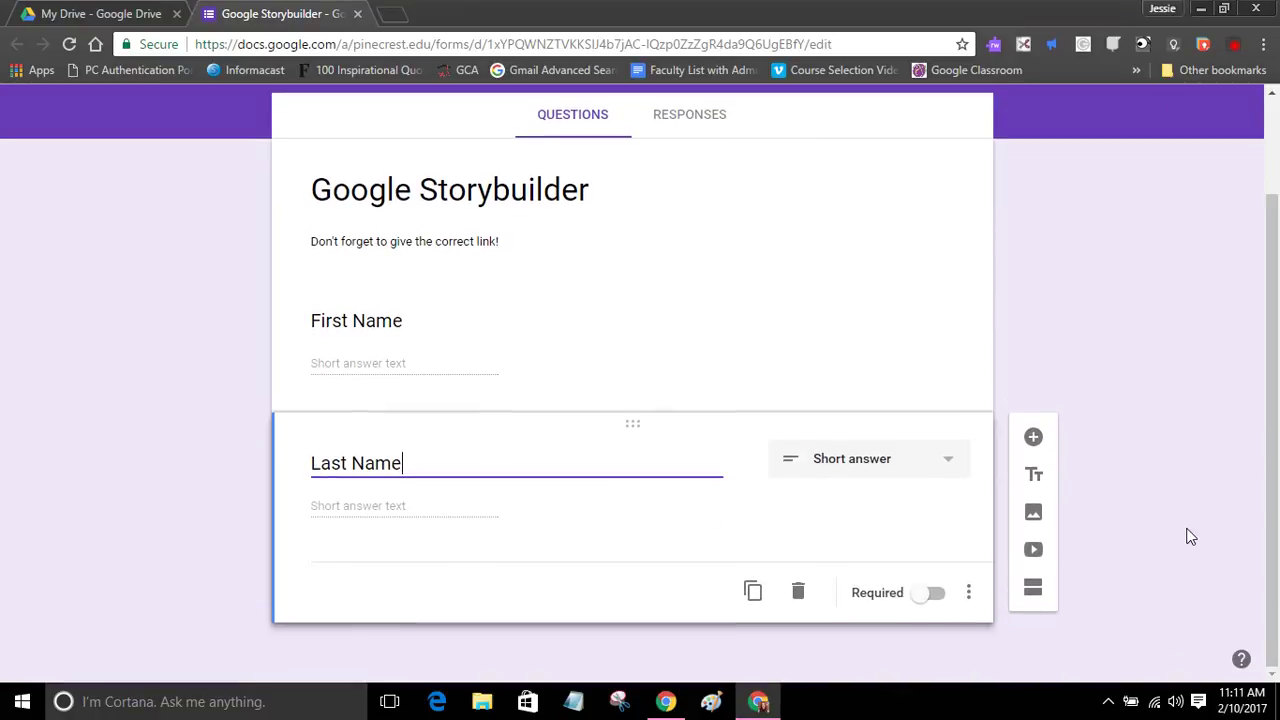
pyautogui.click(932, 470)
pyautogui.click(976, 464)
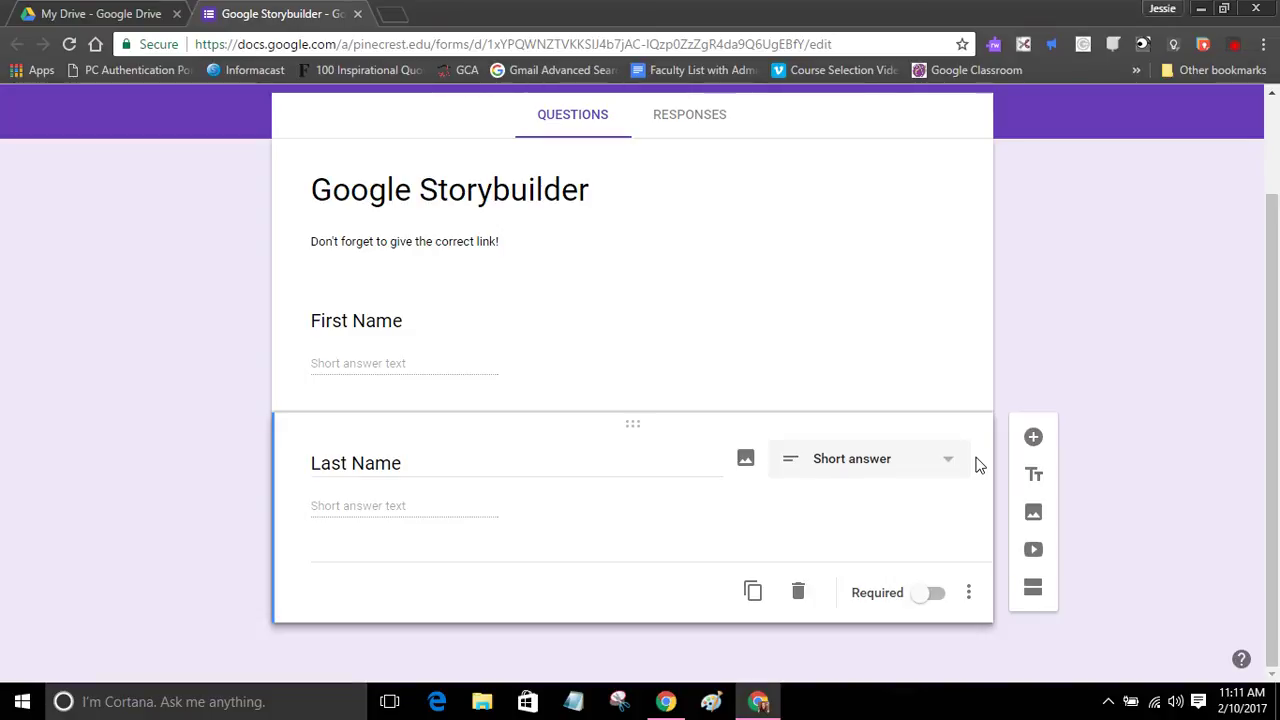
# Step: Add a third question titled 'Which class period are you in?'
pyautogui.click(1040, 441)
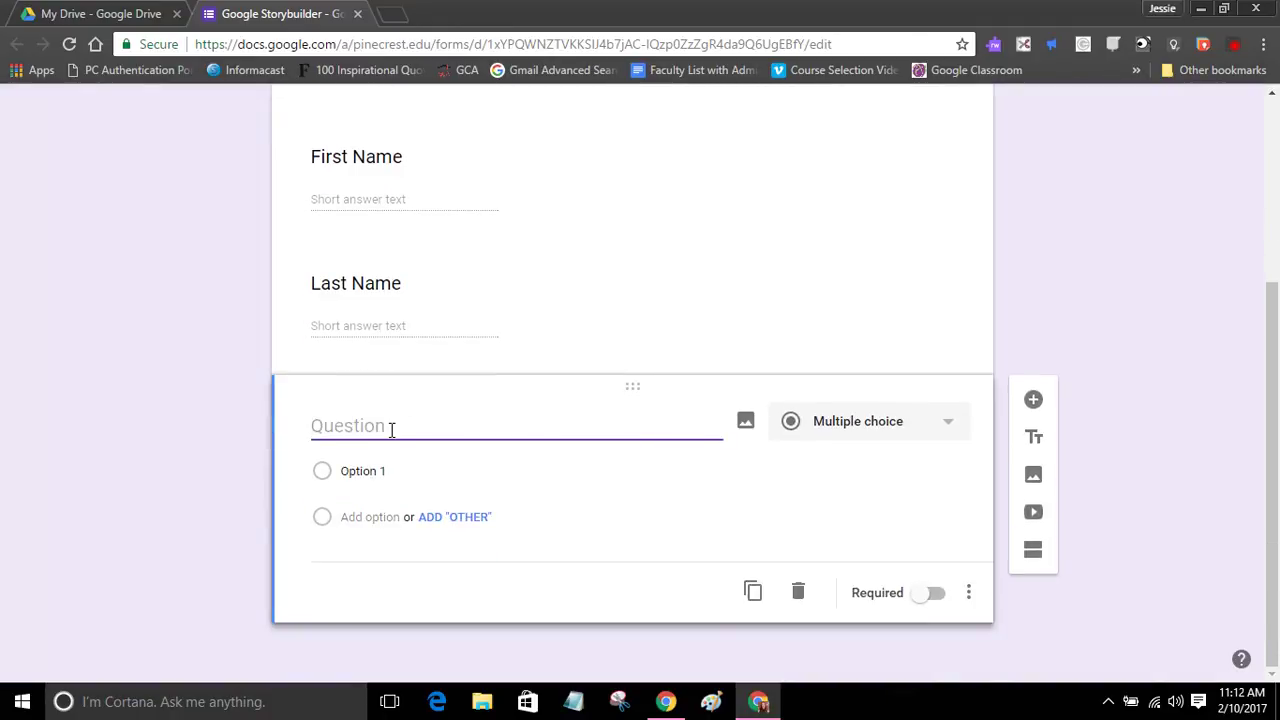
pyautogui.write('Whuic')
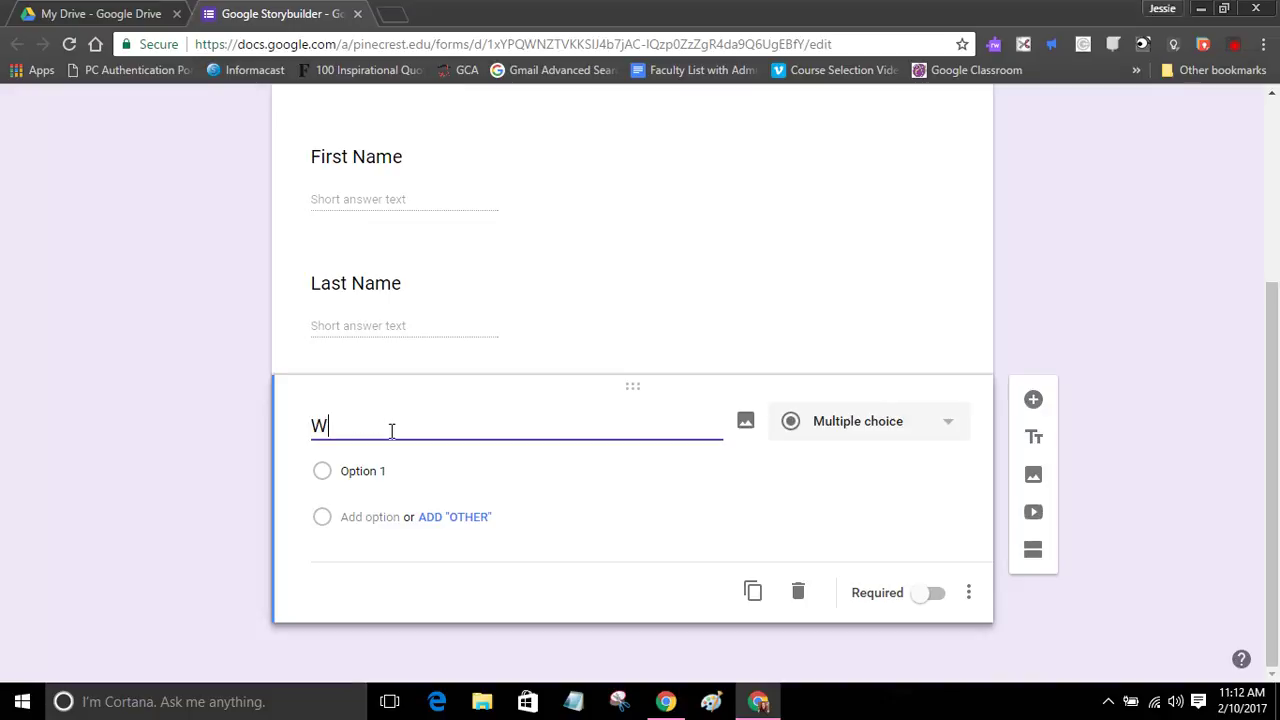
pyautogui.press('BackSpace')
pyautogui.press('BackSpace')
pyautogui.press('BackSpace')
pyautogui.write('ich cc')
pyautogui.press('BackSpace')
pyautogui.write('lass period are you in?')
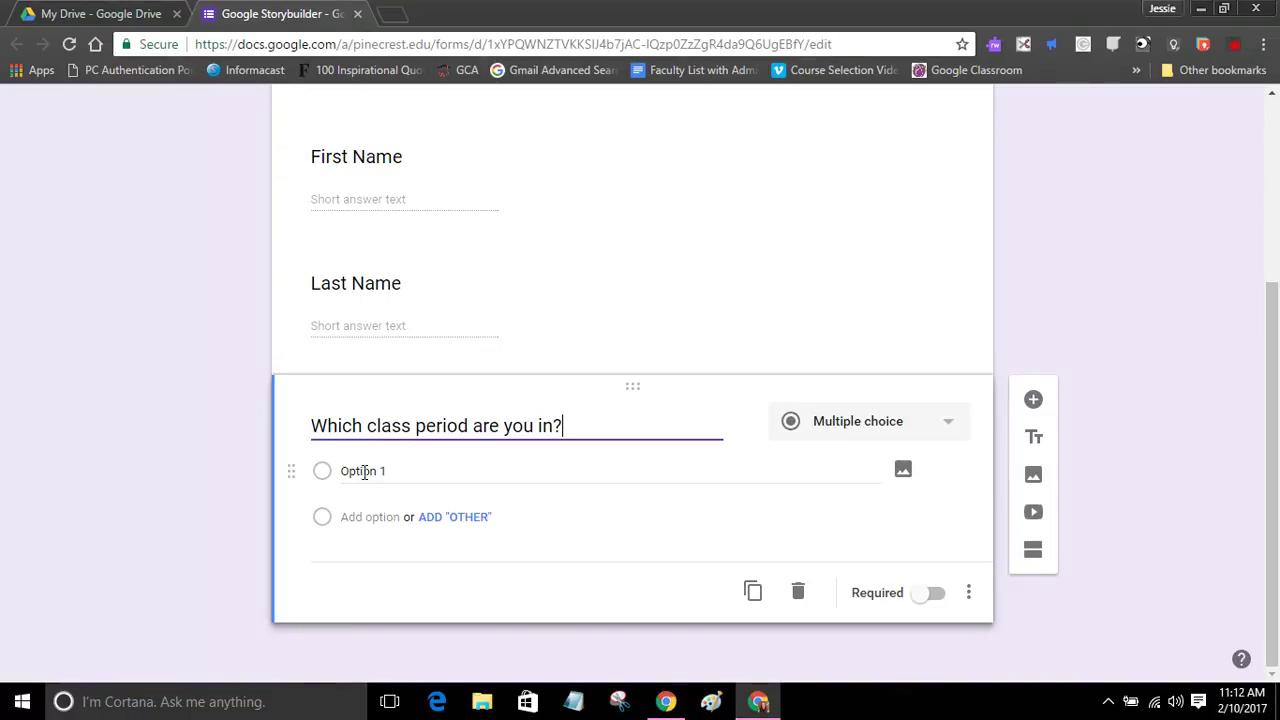
# Step: Give it the choices Period 1, Period 2 and Period 3, then add a blank question below
pyautogui.click(374, 468)
pyautogui.write('Perio')
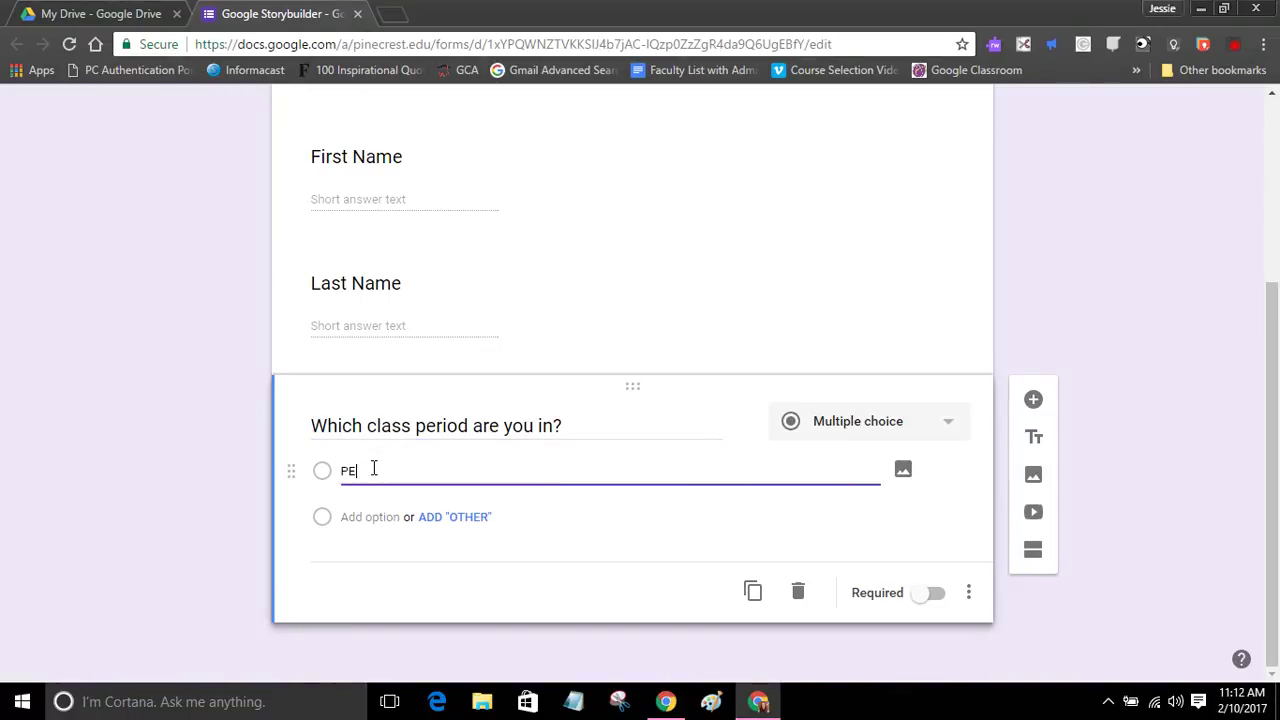
pyautogui.press('BackSpace')
pyautogui.press('BackSpace')
pyautogui.press('BackSpace')
pyautogui.press('BackSpace')
pyautogui.write('erriod')
pyautogui.press('BackSpace')
pyautogui.press('BackSpace')
pyautogui.press('BackSpace')
pyautogui.press('BackSpace')
pyautogui.write('iod 1')
pyautogui.click(371, 517)
pyautogui.write('Period 2')
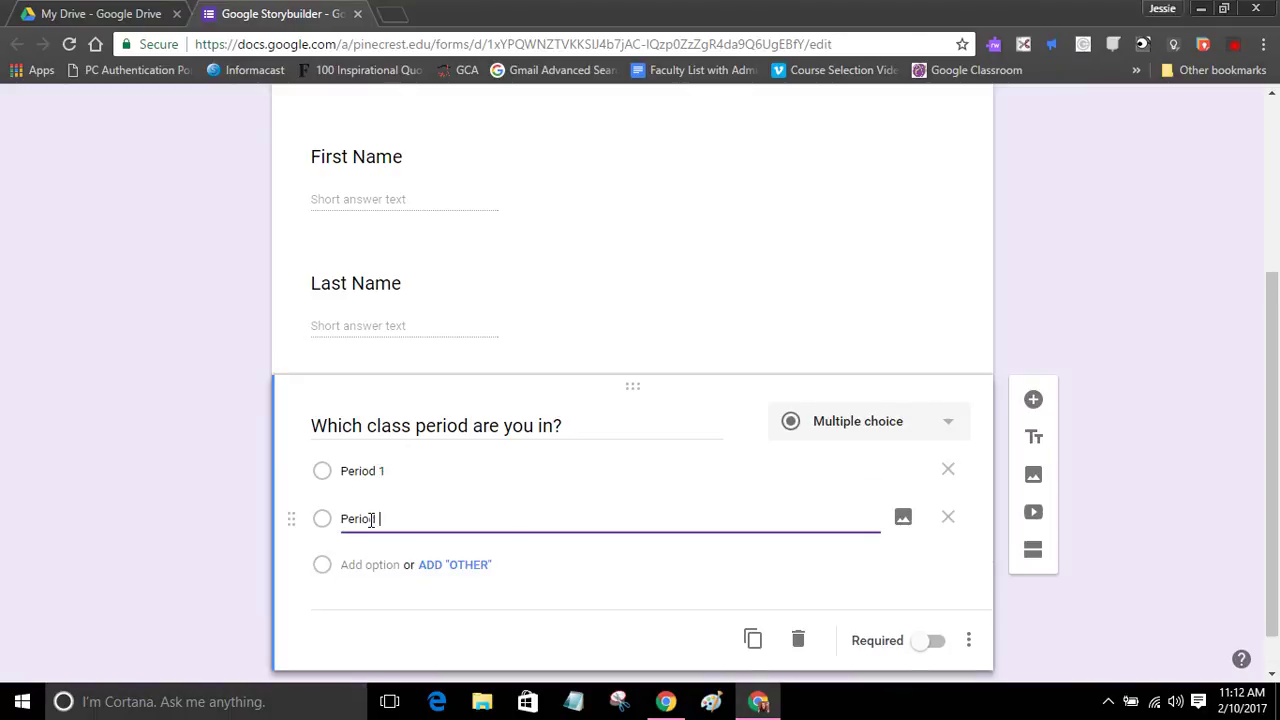
pyautogui.click(372, 565)
pyautogui.write('Period 3')
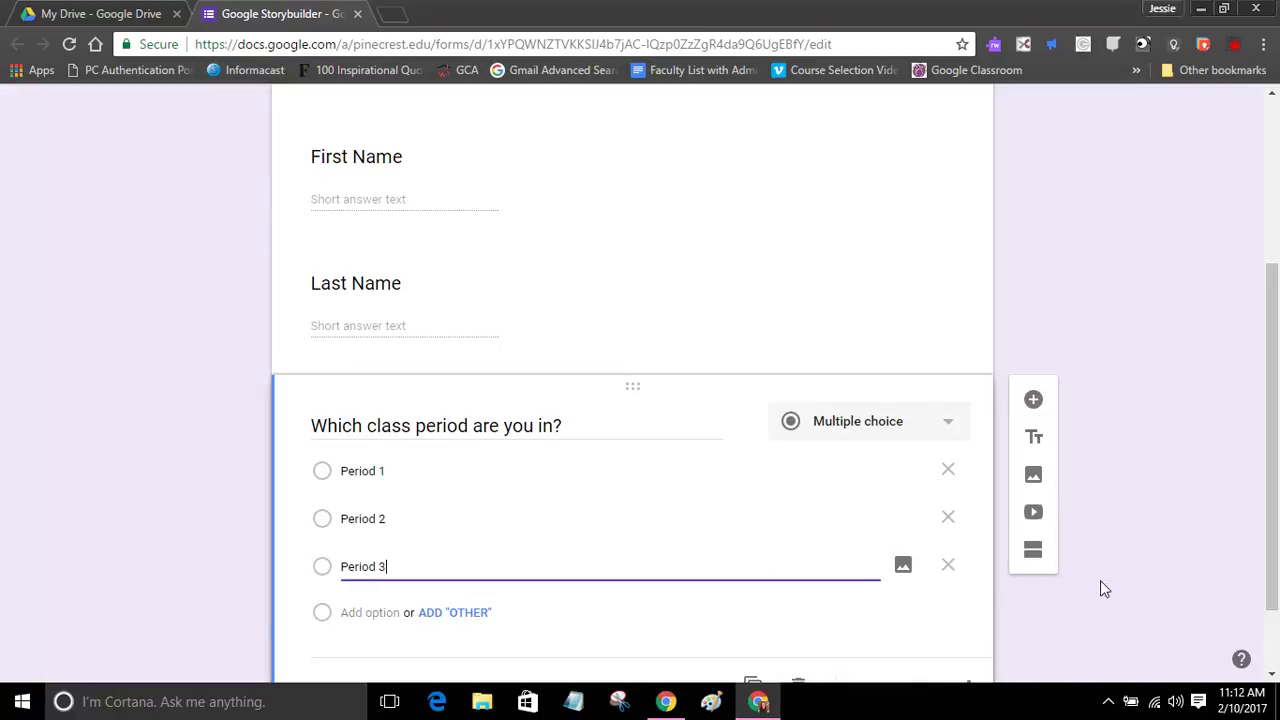
pyautogui.scroll(-2, 1097, 578)
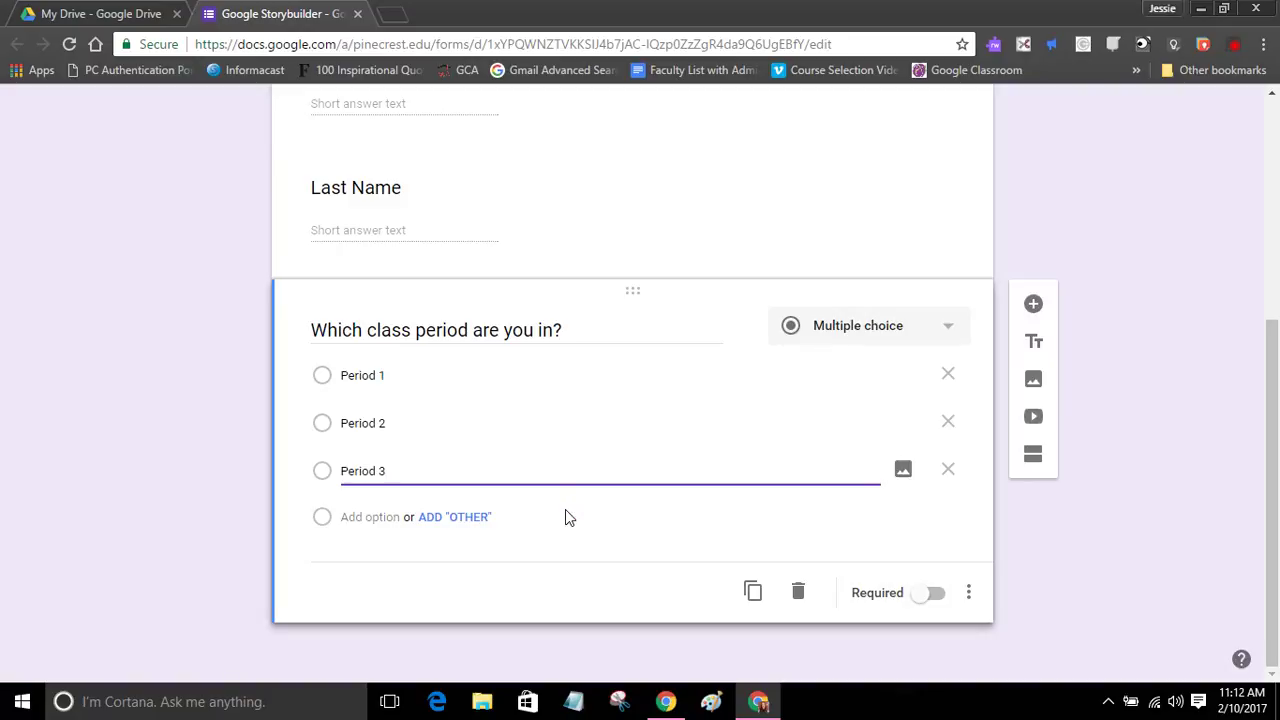
pyautogui.click(1035, 304)
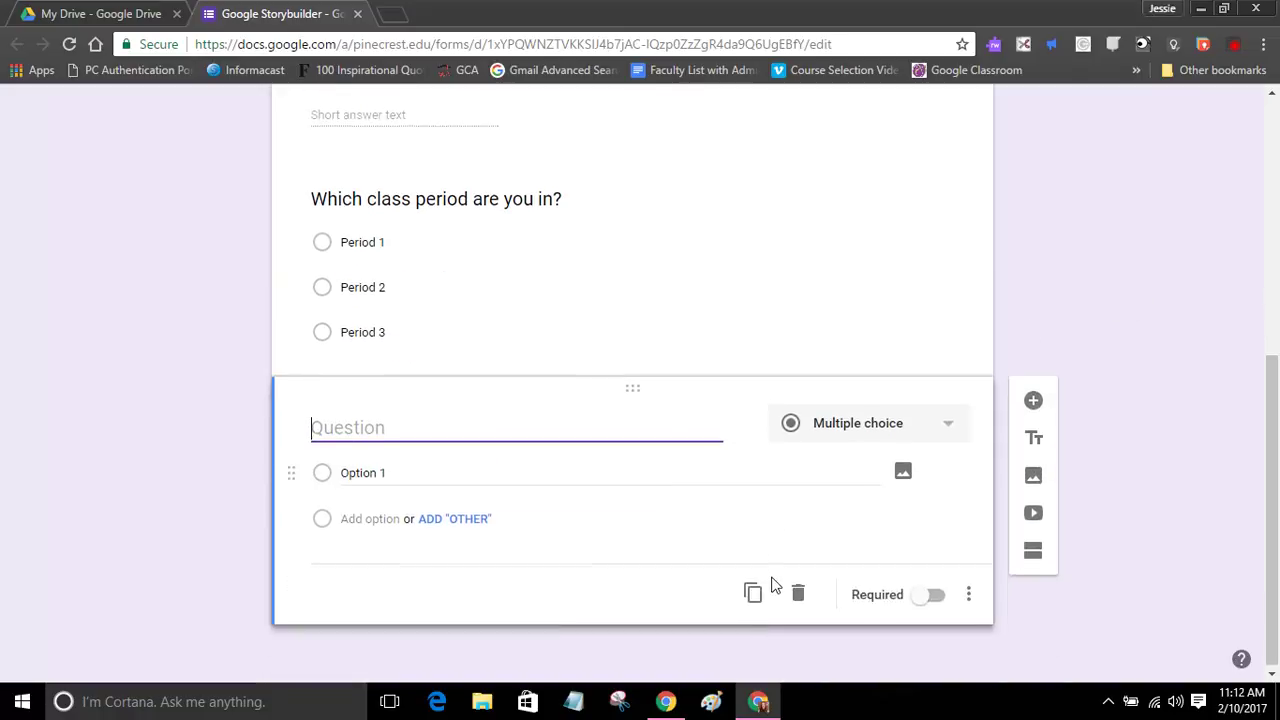
# Step: Make the new question a required short answer titled 'What is the URL for your Google Story?'
pyautogui.click(845, 421)
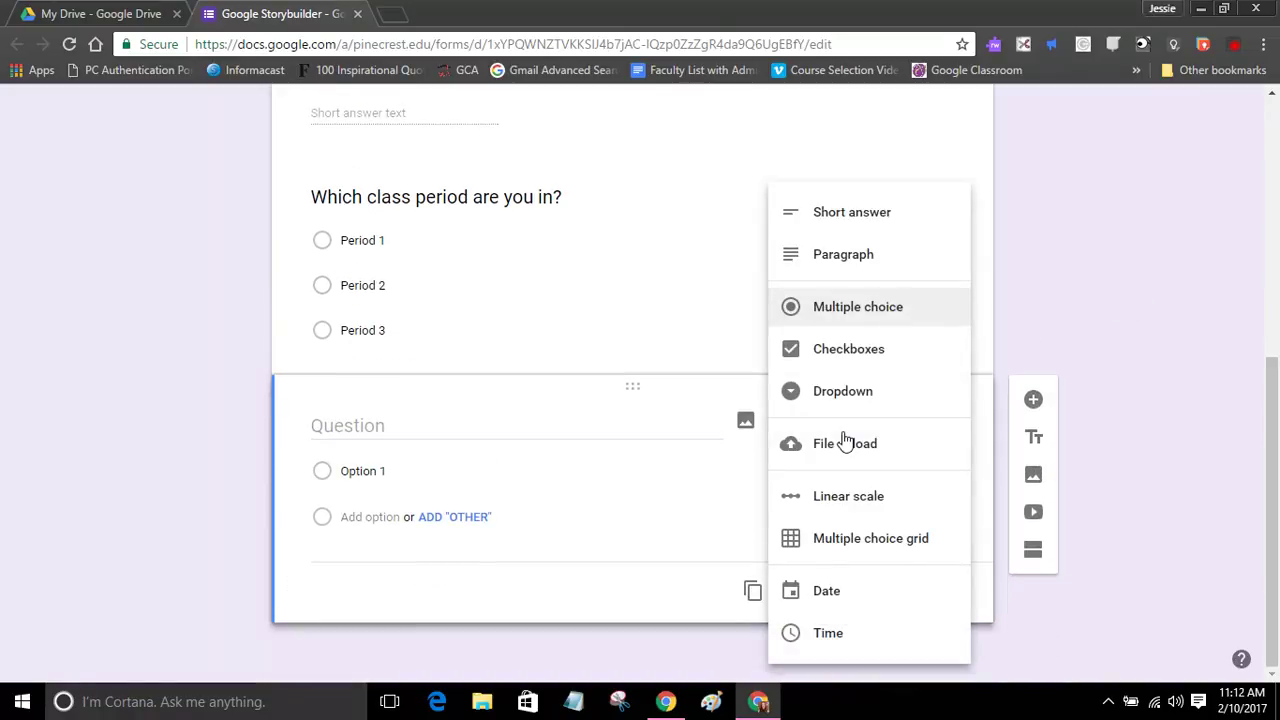
pyautogui.click(857, 217)
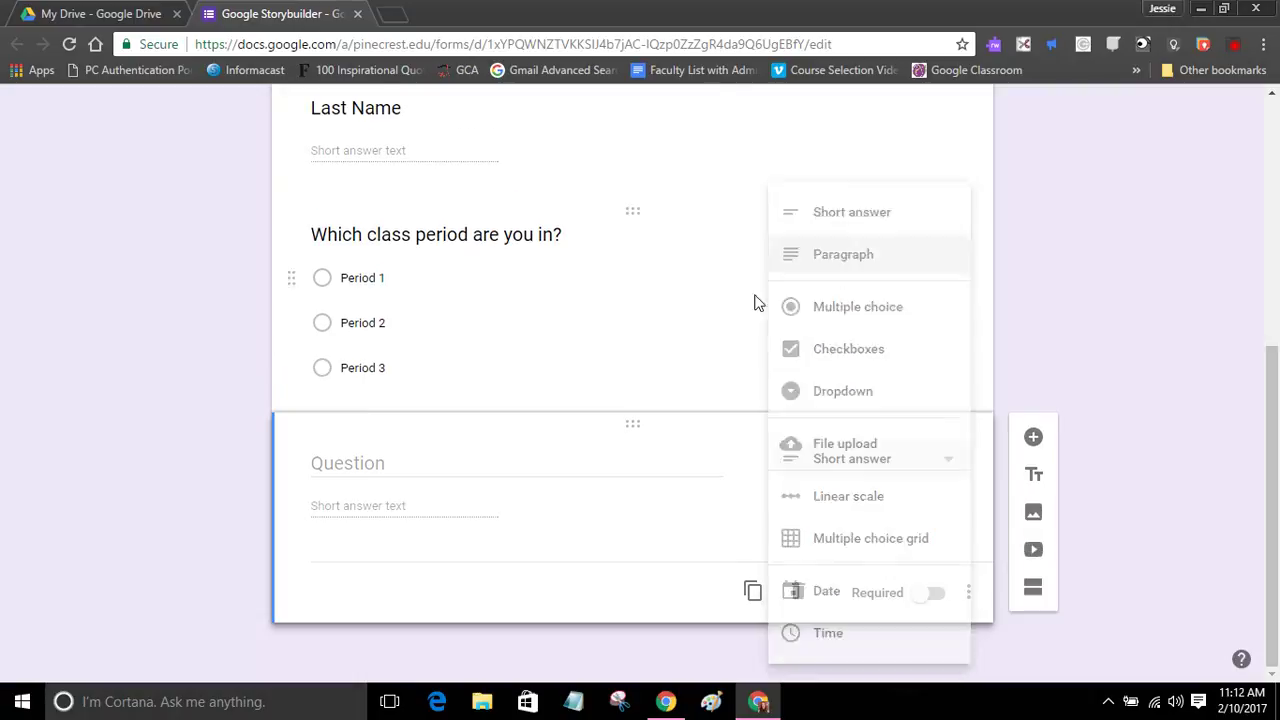
pyautogui.click(385, 466)
pyautogui.write('W')
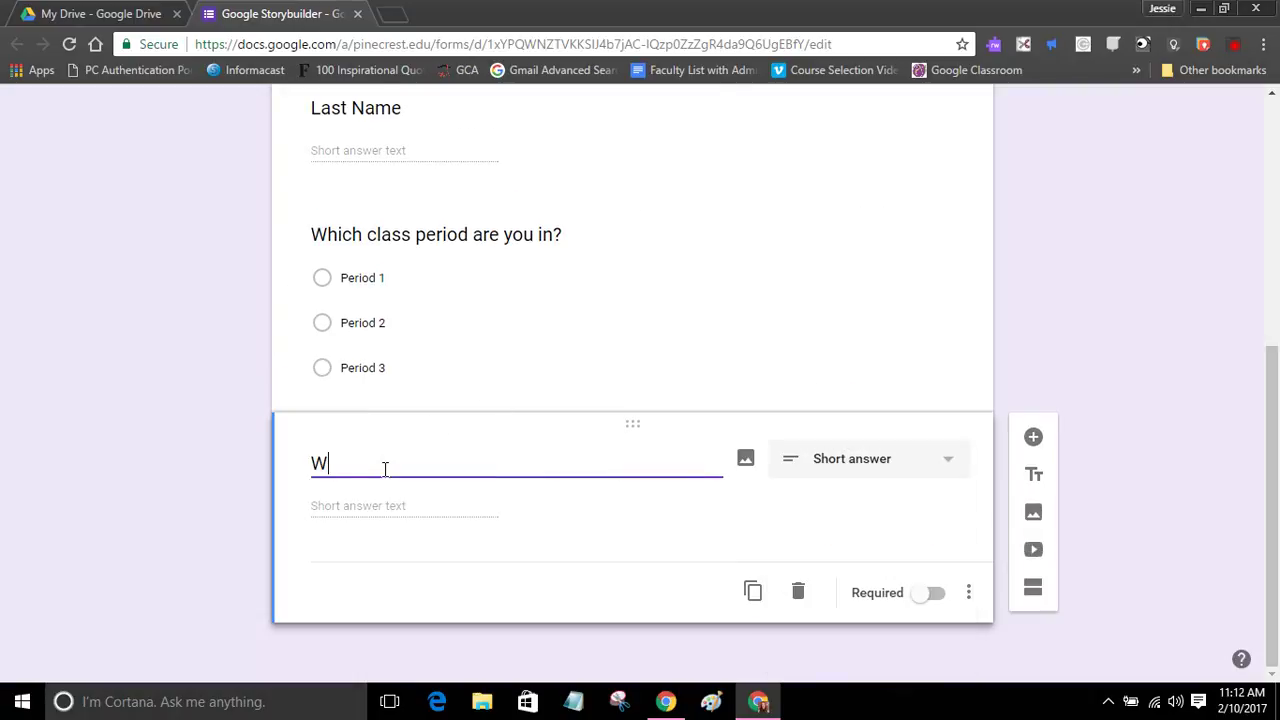
pyautogui.write('hat is the URL for your Google Story?')
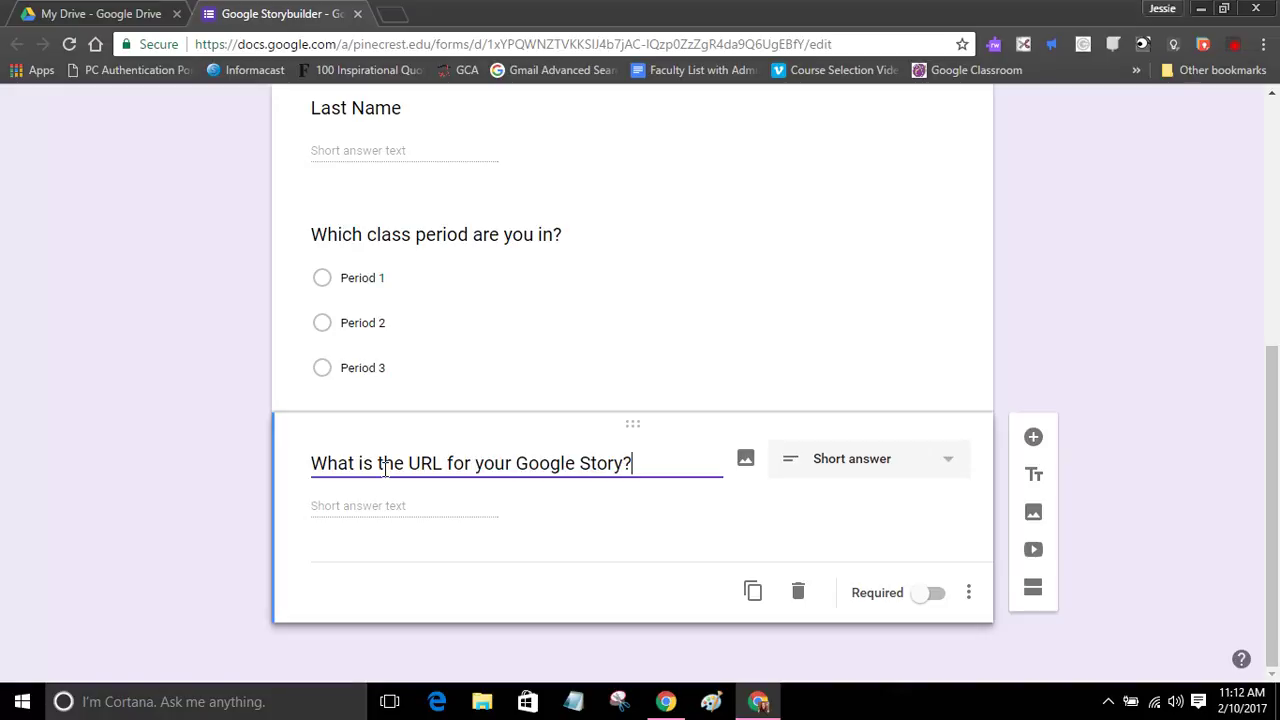
pyautogui.click(331, 515)
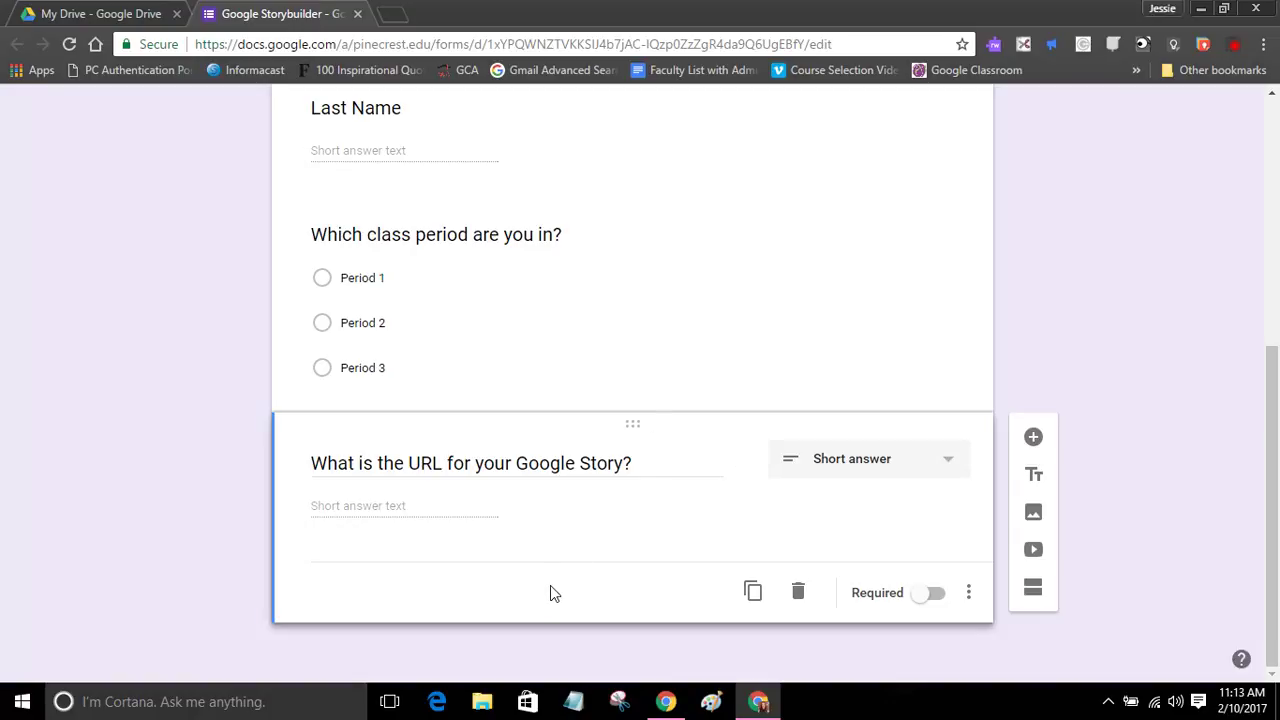
pyautogui.click(937, 595)
pyautogui.scroll(2, 865, 390)
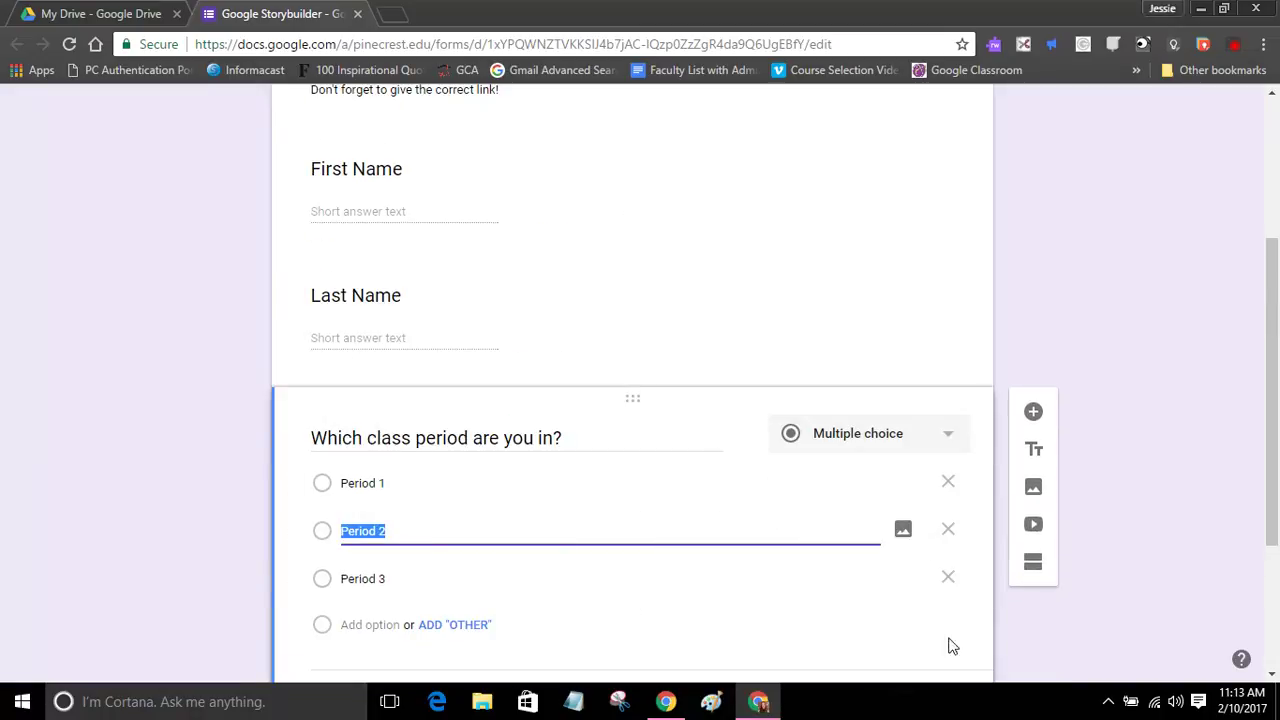
pyautogui.scroll(-1, 910, 620)
# Step: Turn on Required for the class period, Last Name and First Name questions
pyautogui.click(932, 607)
pyautogui.scroll(1, 751, 380)
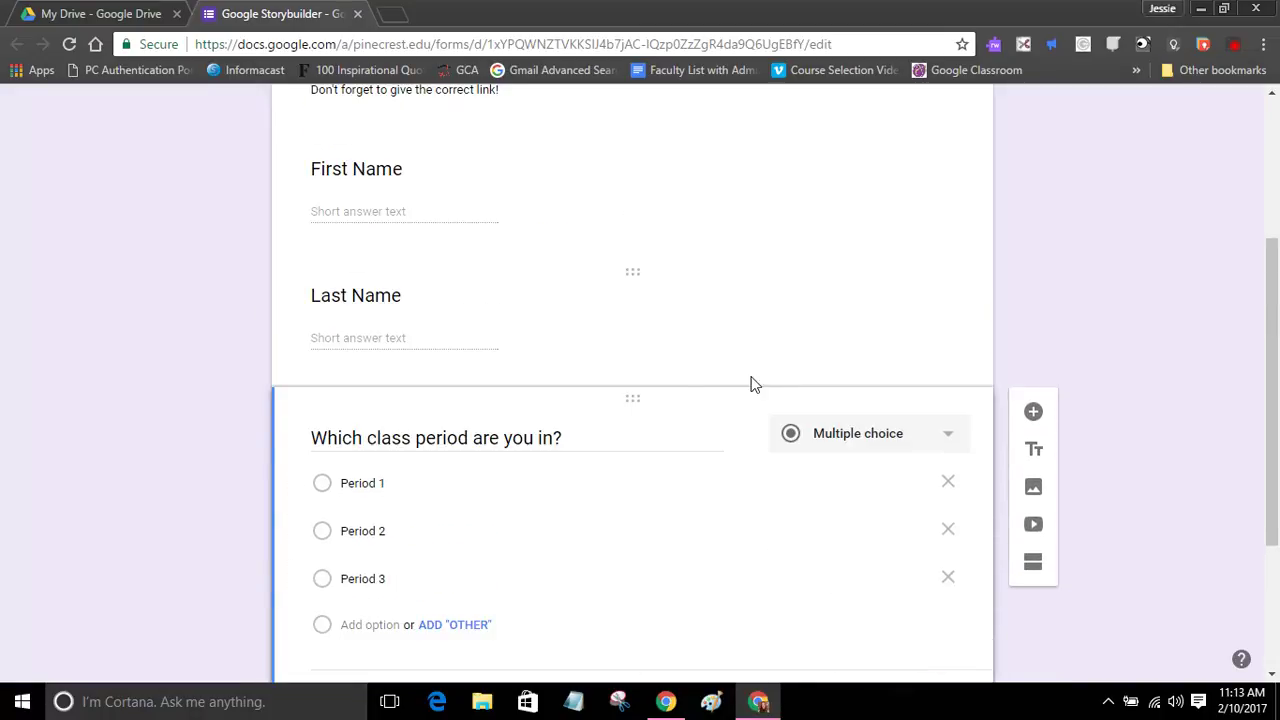
pyautogui.click(670, 334)
pyautogui.click(932, 445)
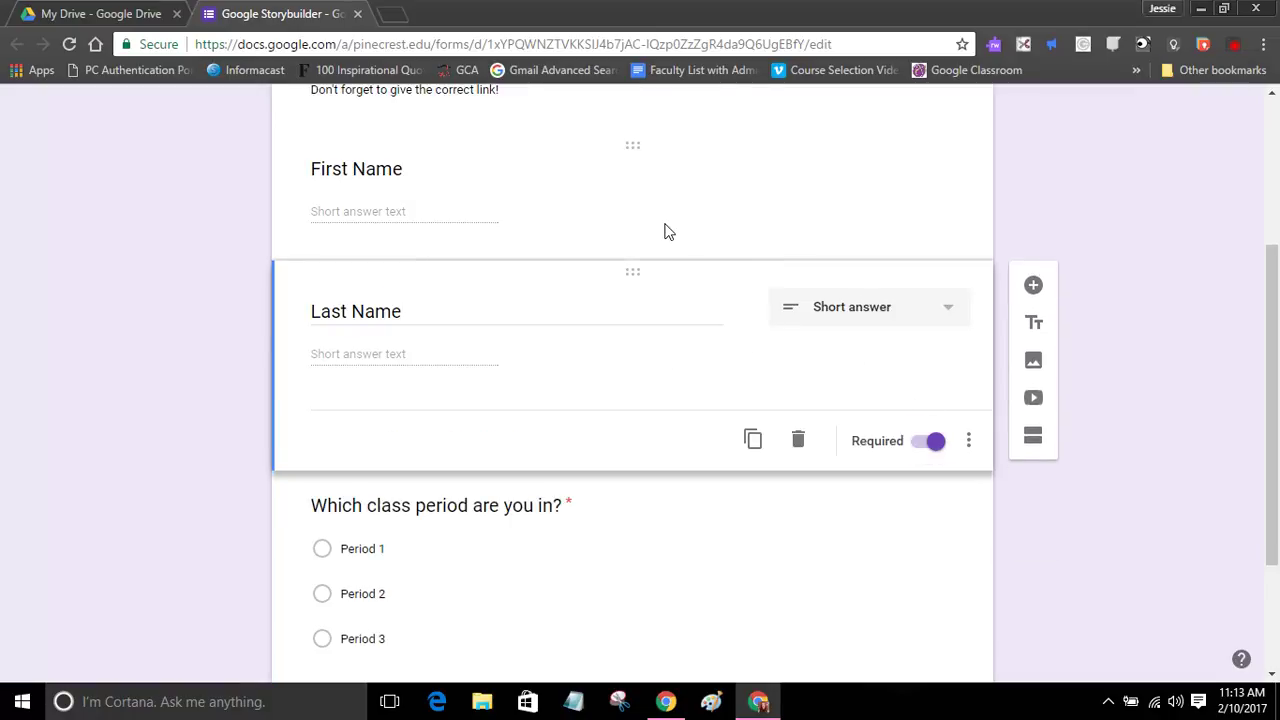
pyautogui.scroll(2, 664, 227)
pyautogui.click(551, 371)
pyautogui.click(935, 503)
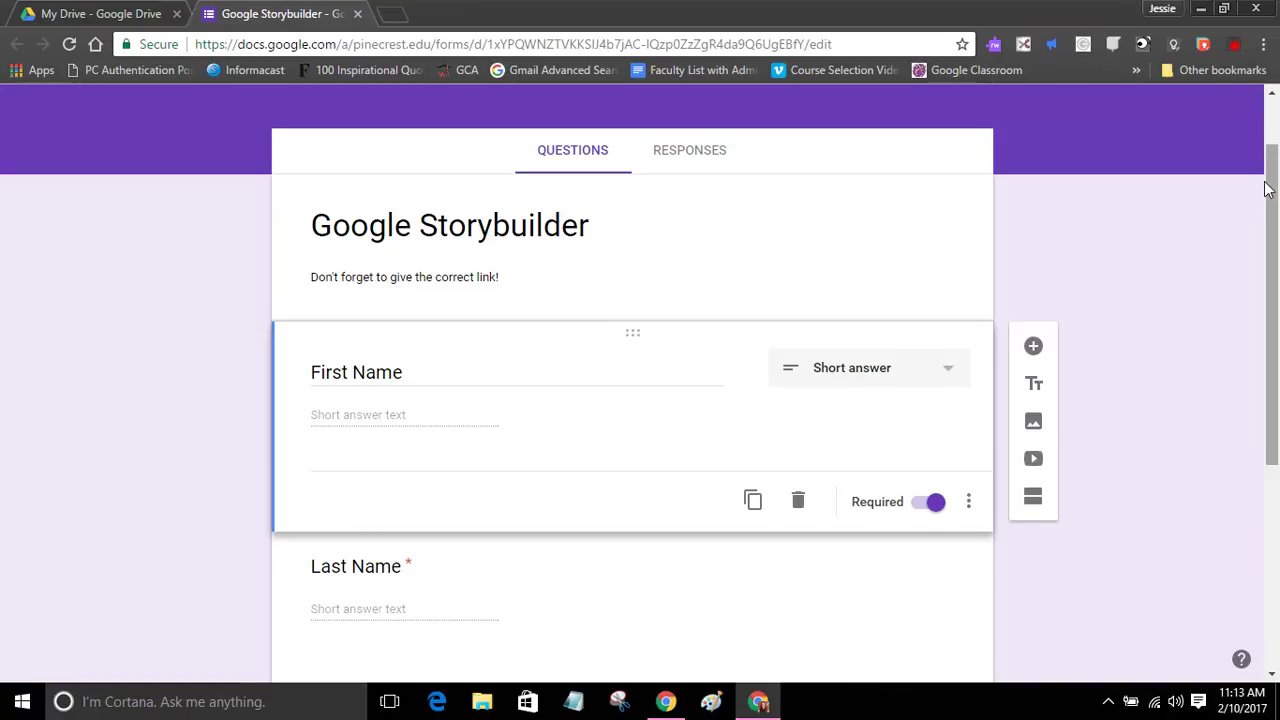
pyautogui.moveTo(1271, 186); pyautogui.dragTo(1262, 74)
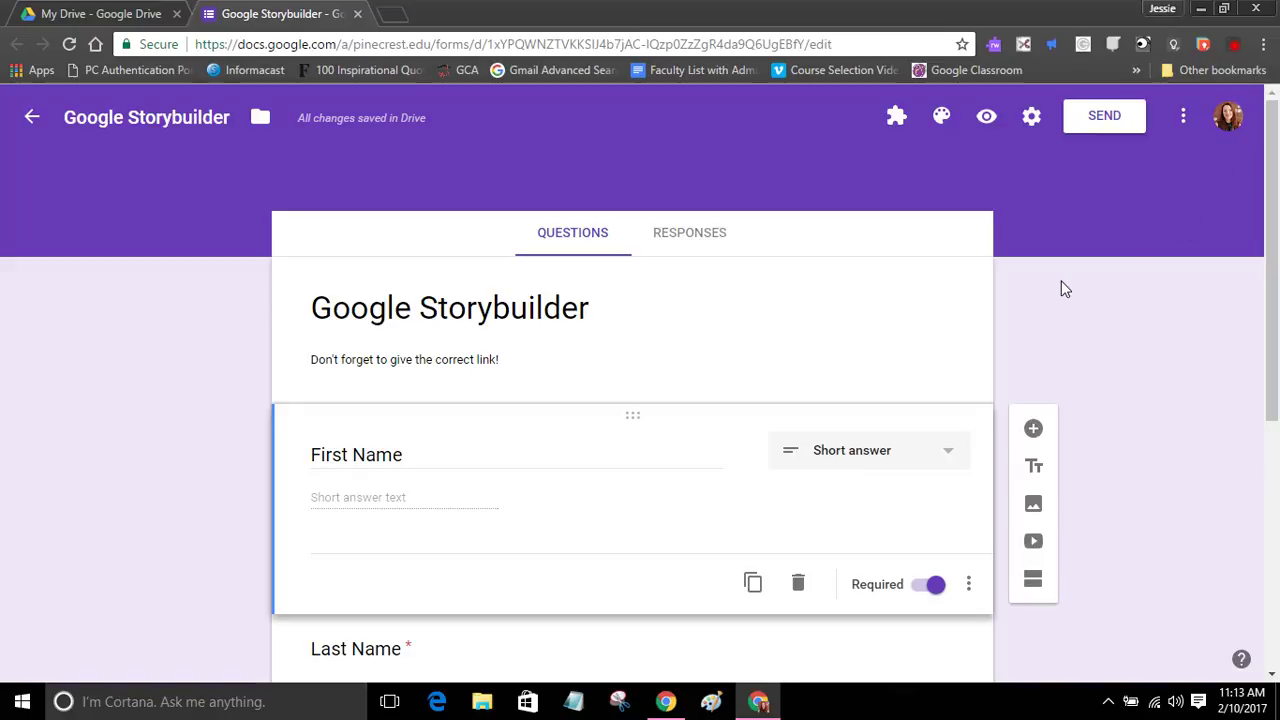
pyautogui.click(1035, 122)
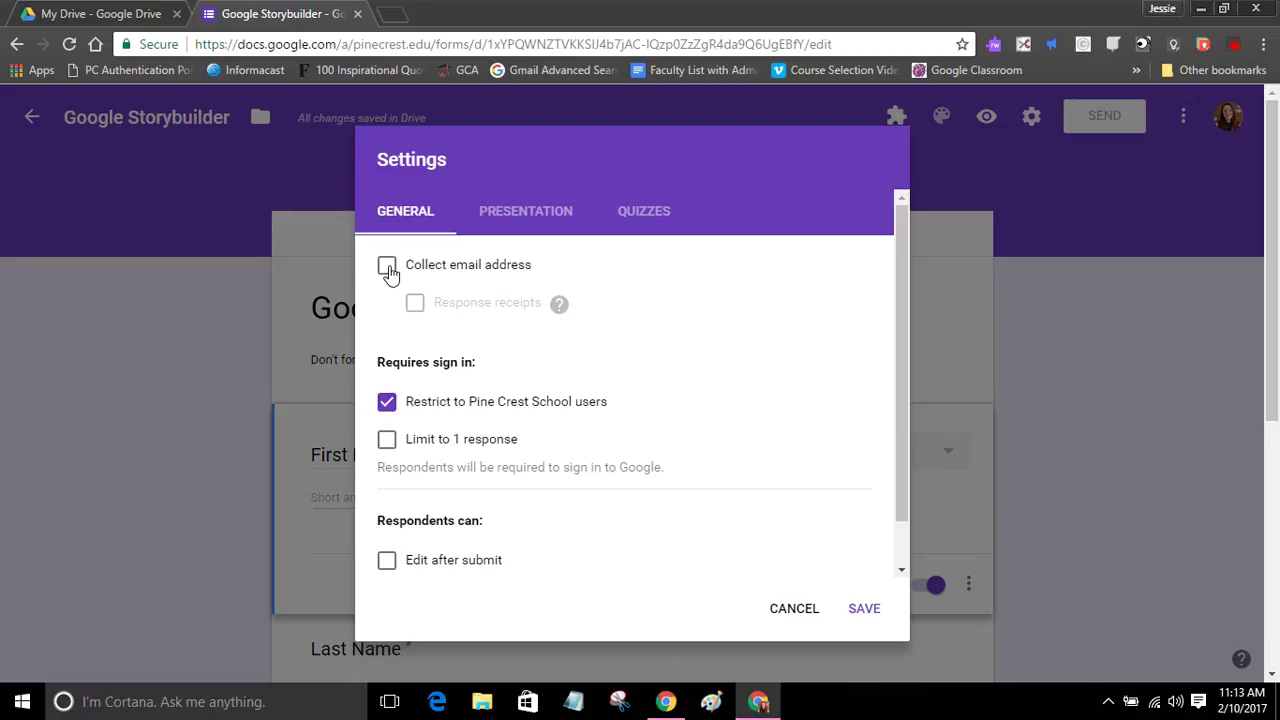
pyautogui.scroll(-1, 901, 490)
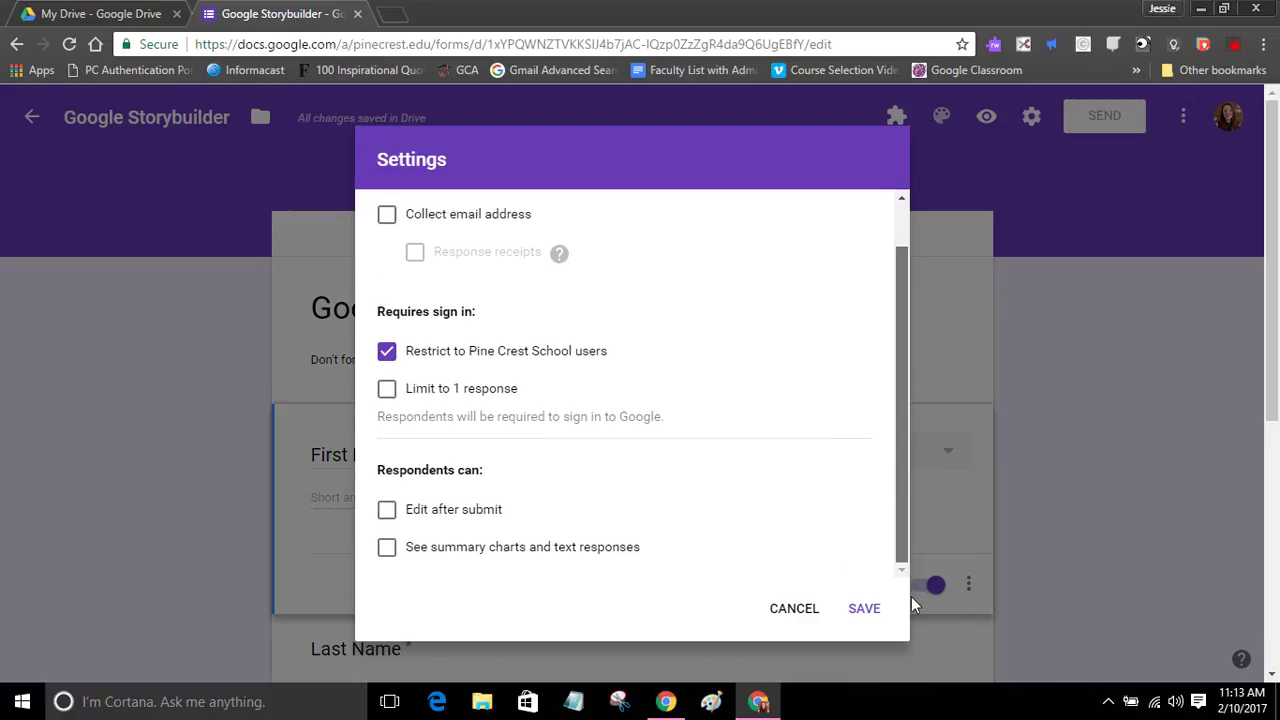
pyautogui.scroll(1, 877, 300)
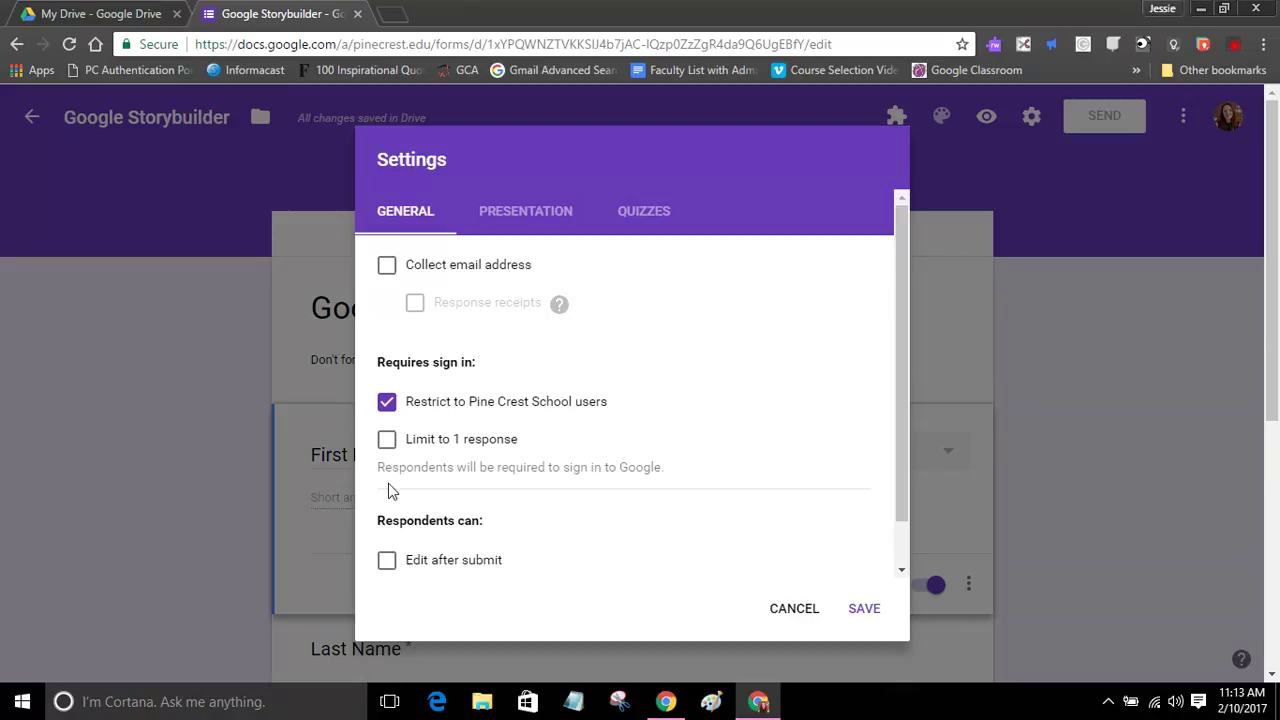
pyautogui.click(864, 609)
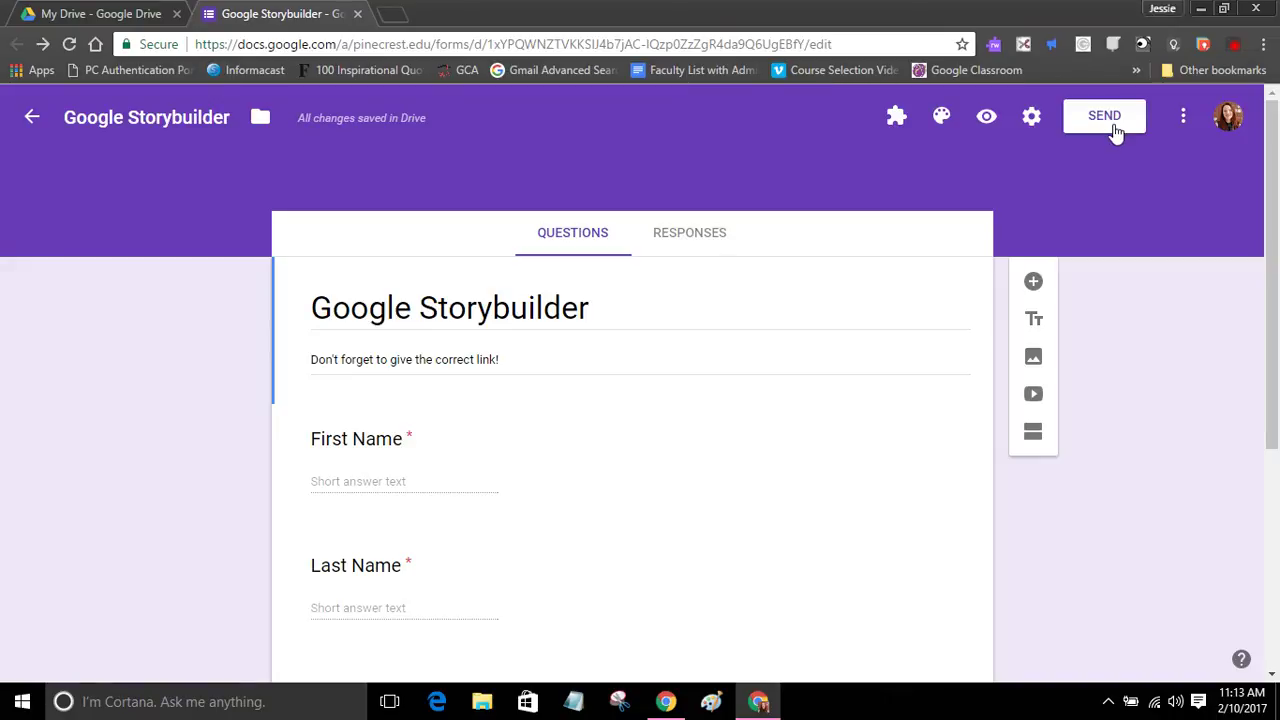
# Step: Display and select the form's shareable link in the sharing dialog, then close it
pyautogui.click(1113, 126)
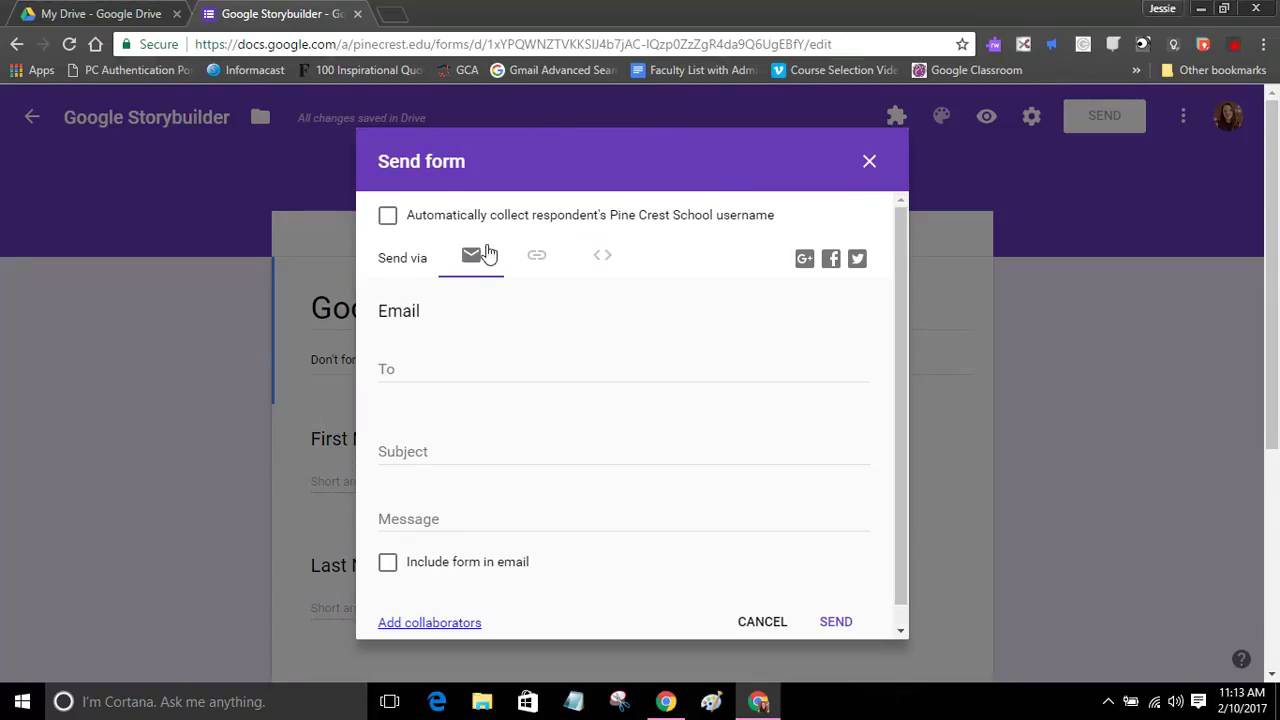
pyautogui.click(537, 262)
pyautogui.click(603, 261)
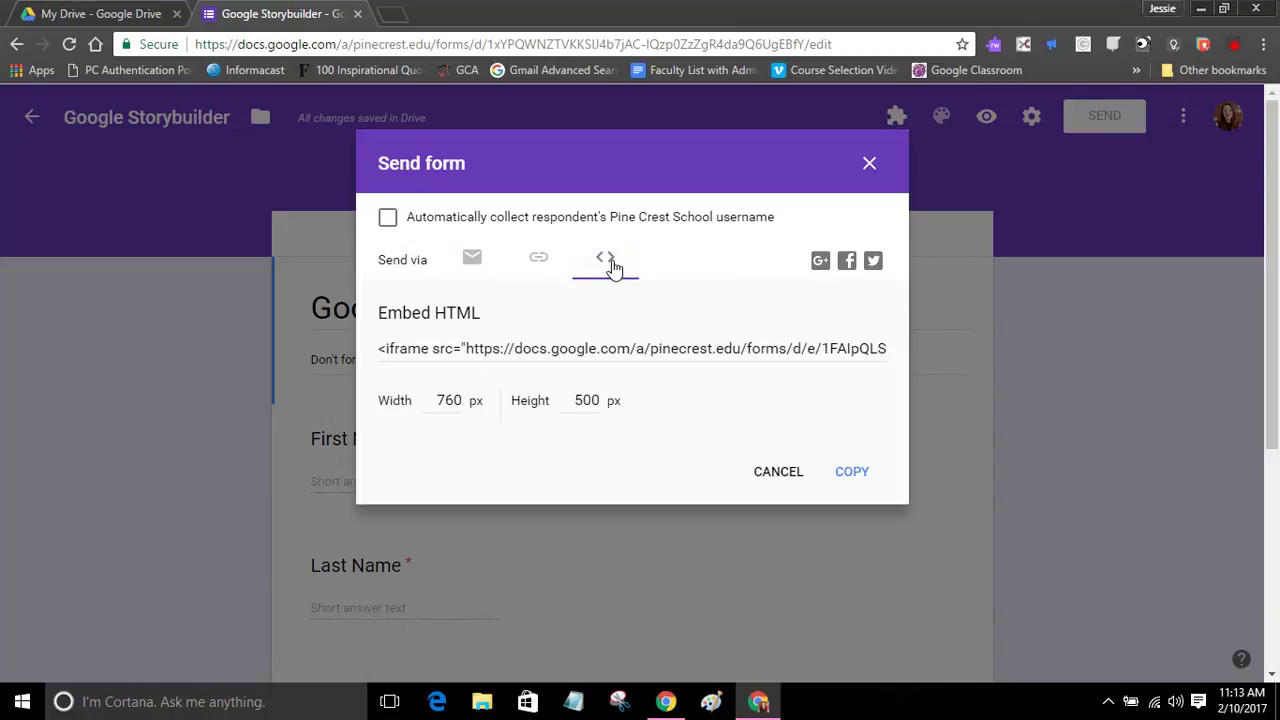
pyautogui.click(548, 274)
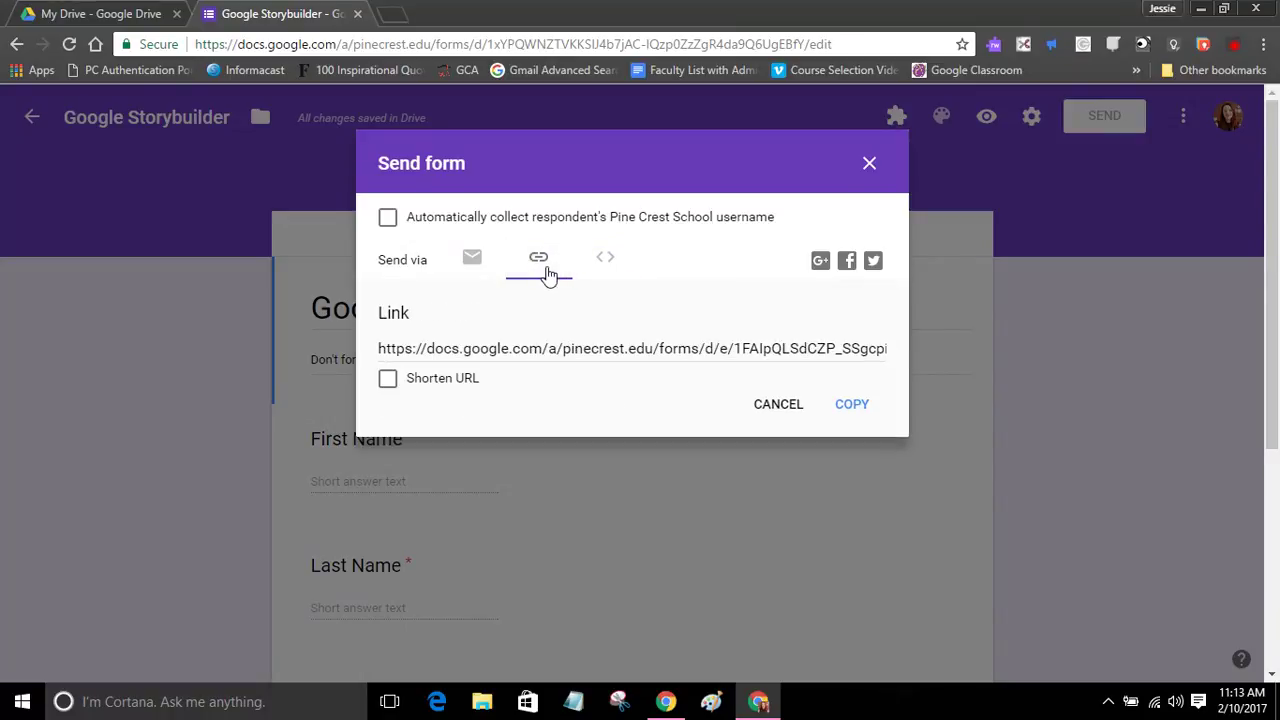
pyautogui.click(535, 350)
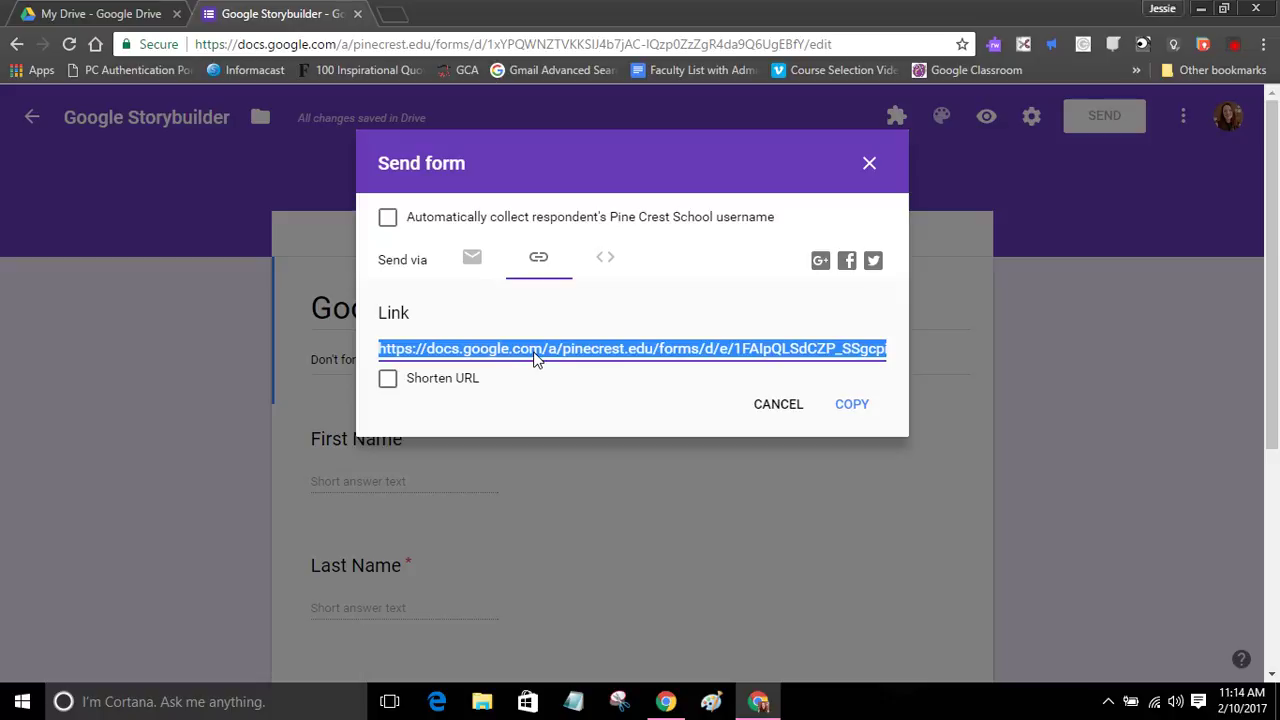
pyautogui.click(869, 164)
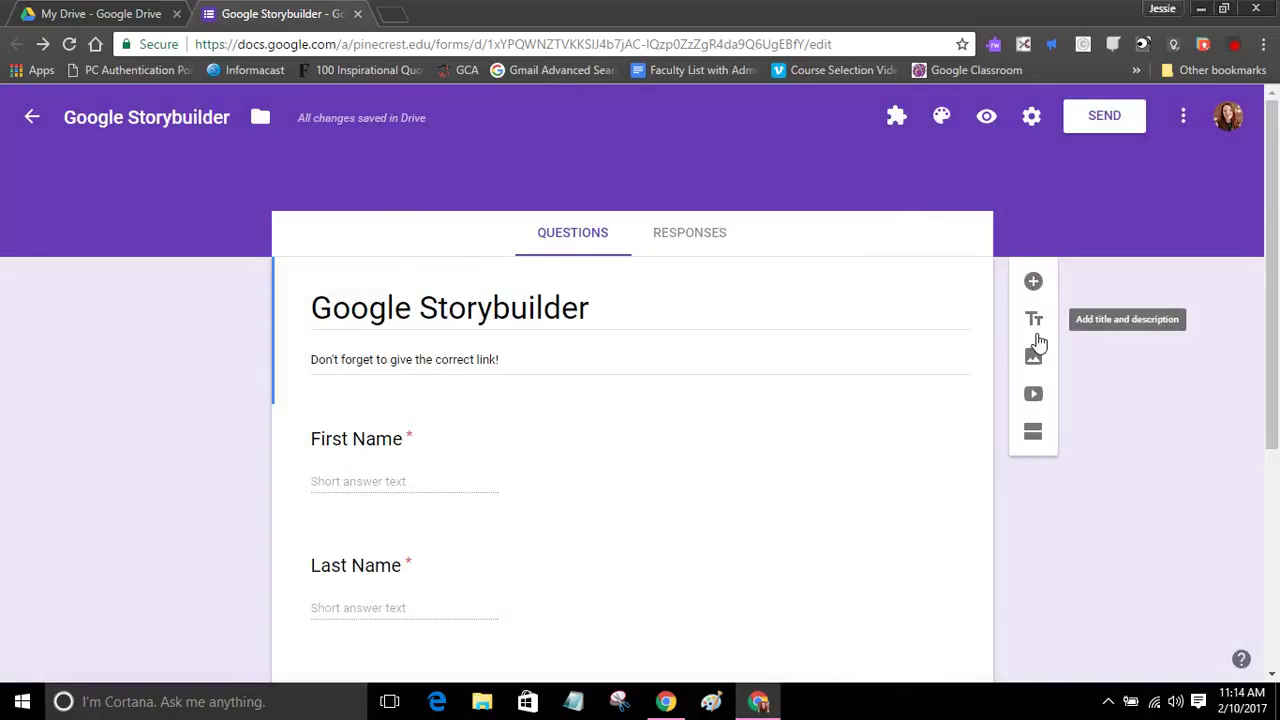
# Step: In the form preview, enter a student's first and last name
pyautogui.click(984, 118)
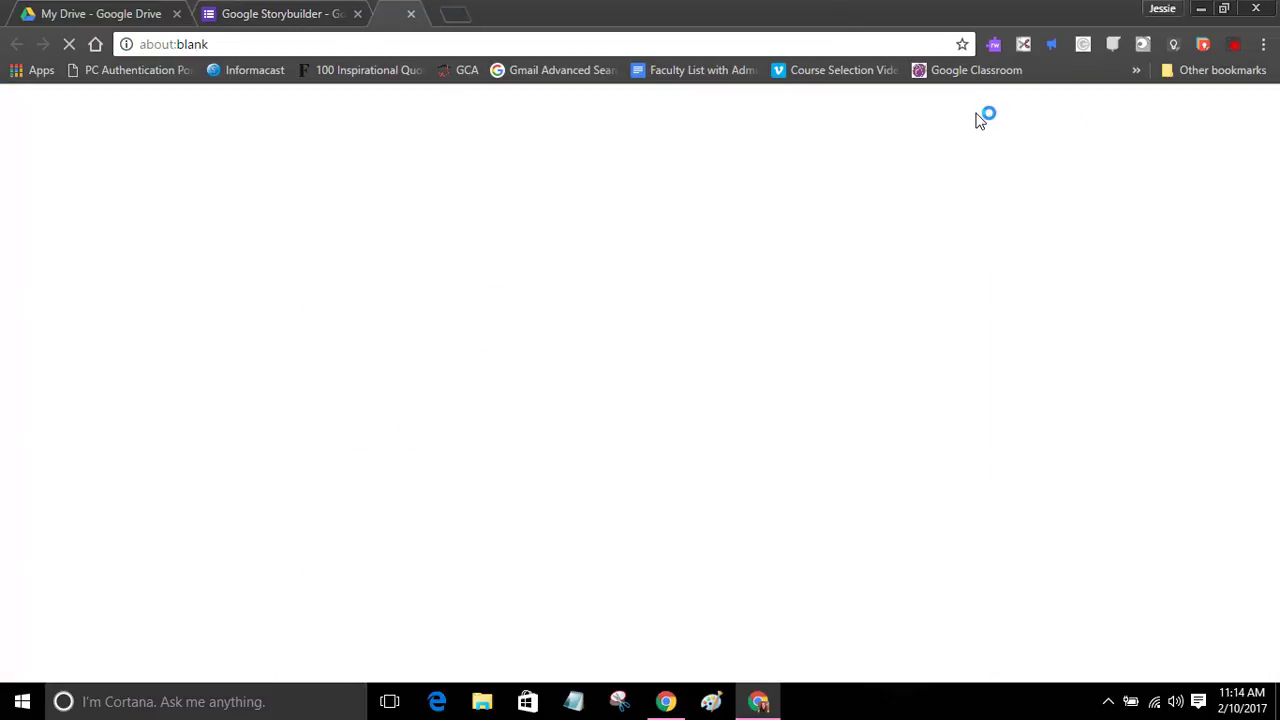
pyautogui.click(458, 500)
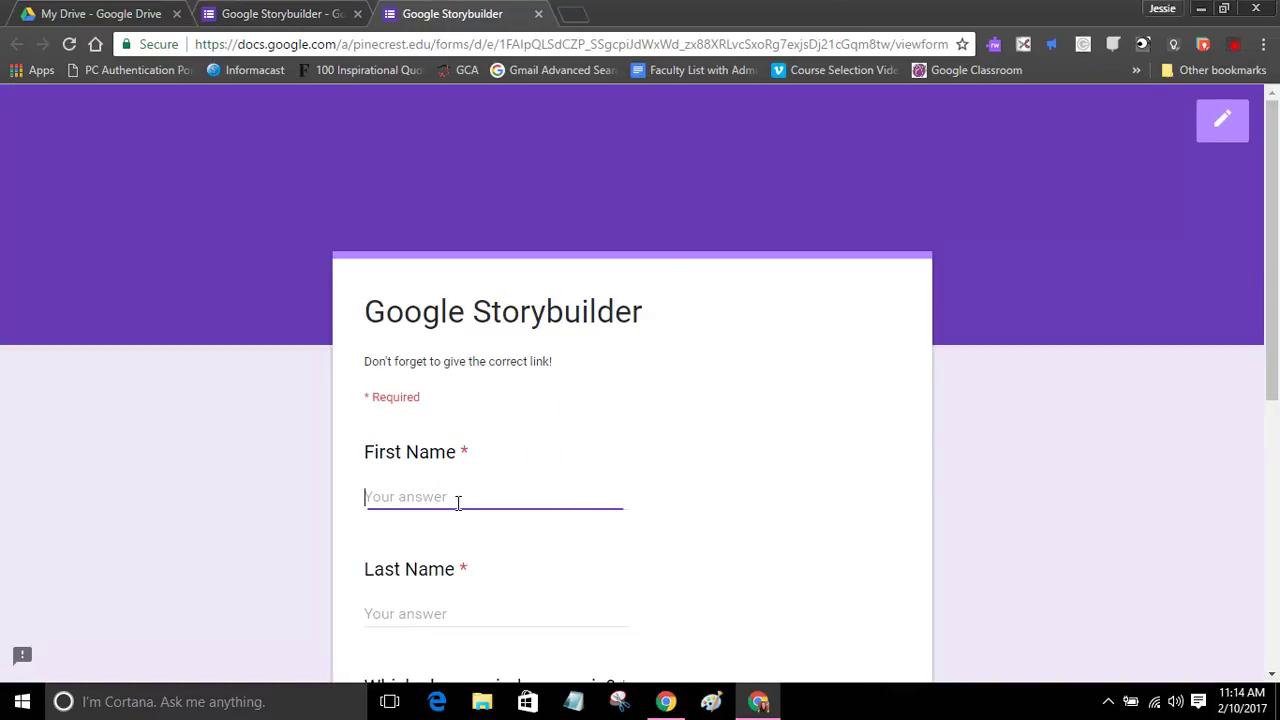
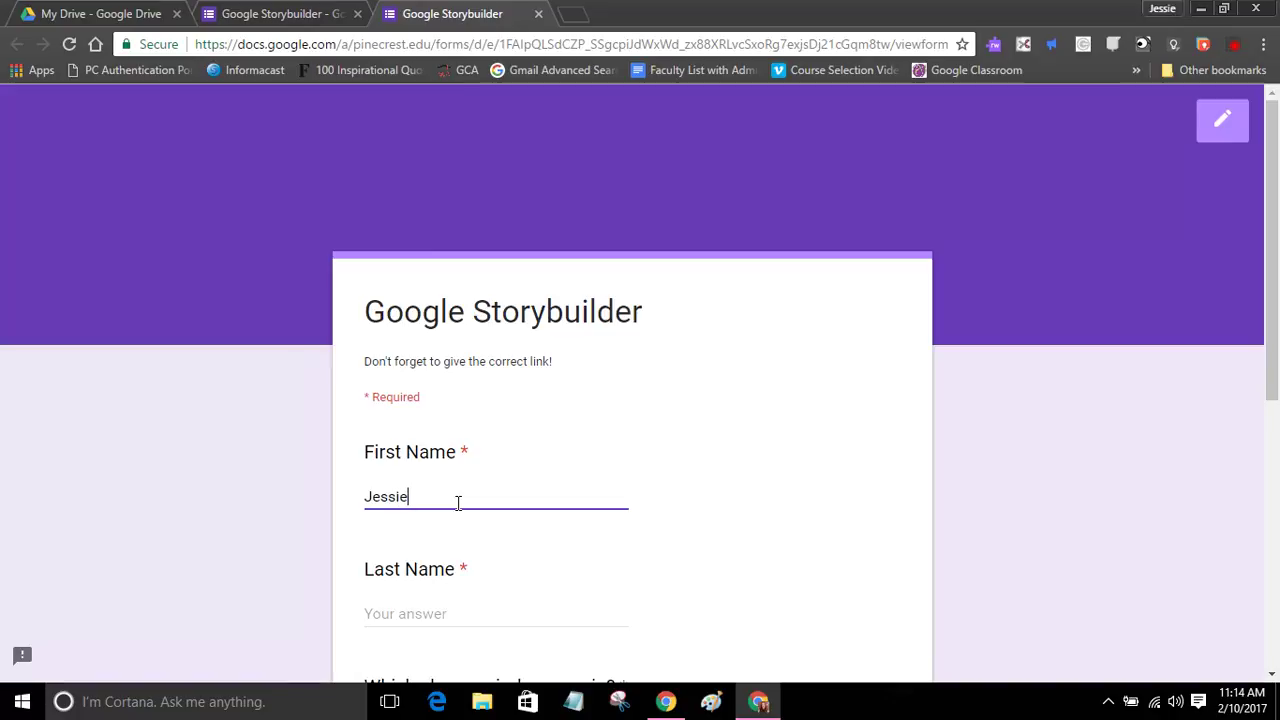
pyautogui.scroll(-2, 473, 542)
pyautogui.click(451, 425)
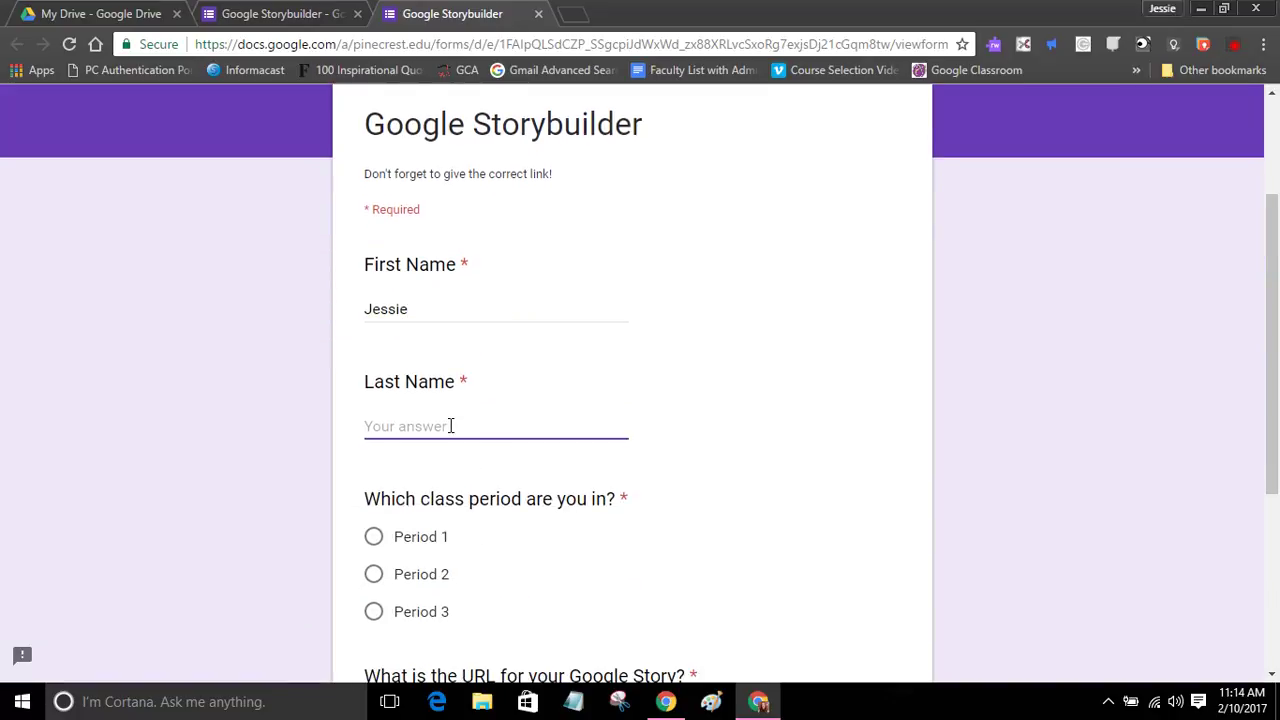
# Step: Choose Period 1, paste the form's editor URL as the story link, and submit the response
pyautogui.scroll(-3, 385, 298)
pyautogui.click(374, 257)
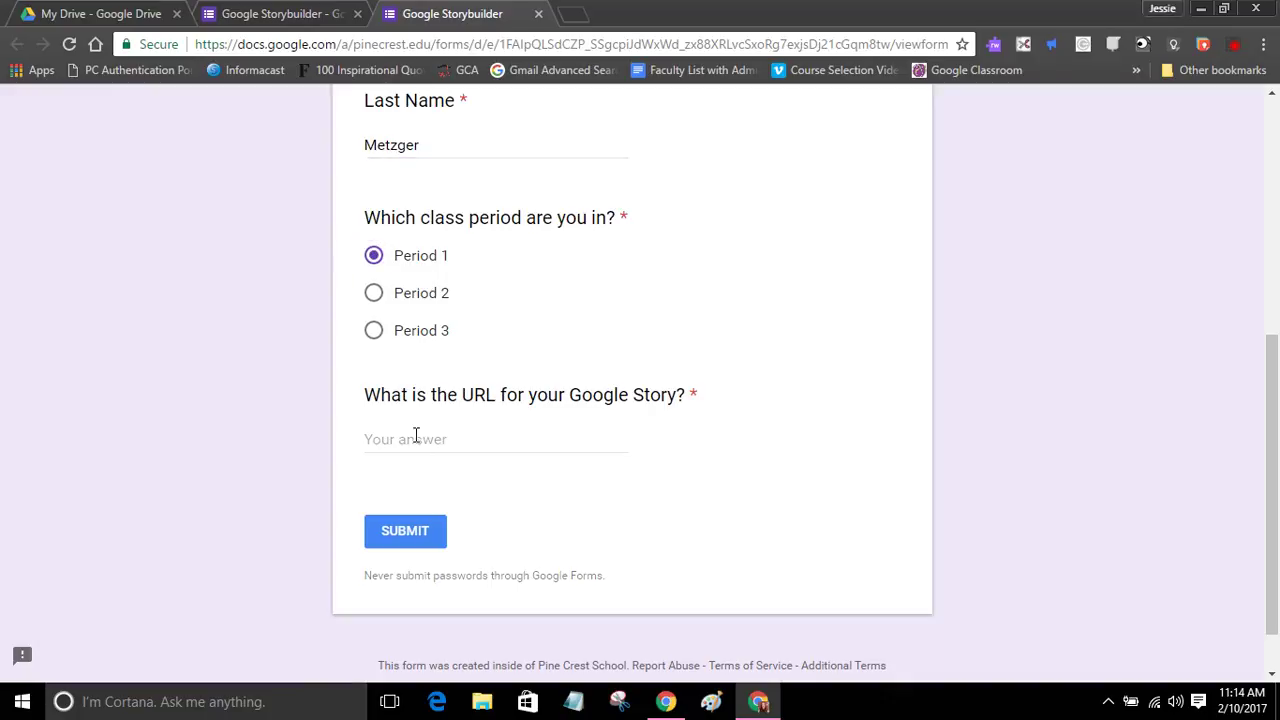
pyautogui.click(414, 437)
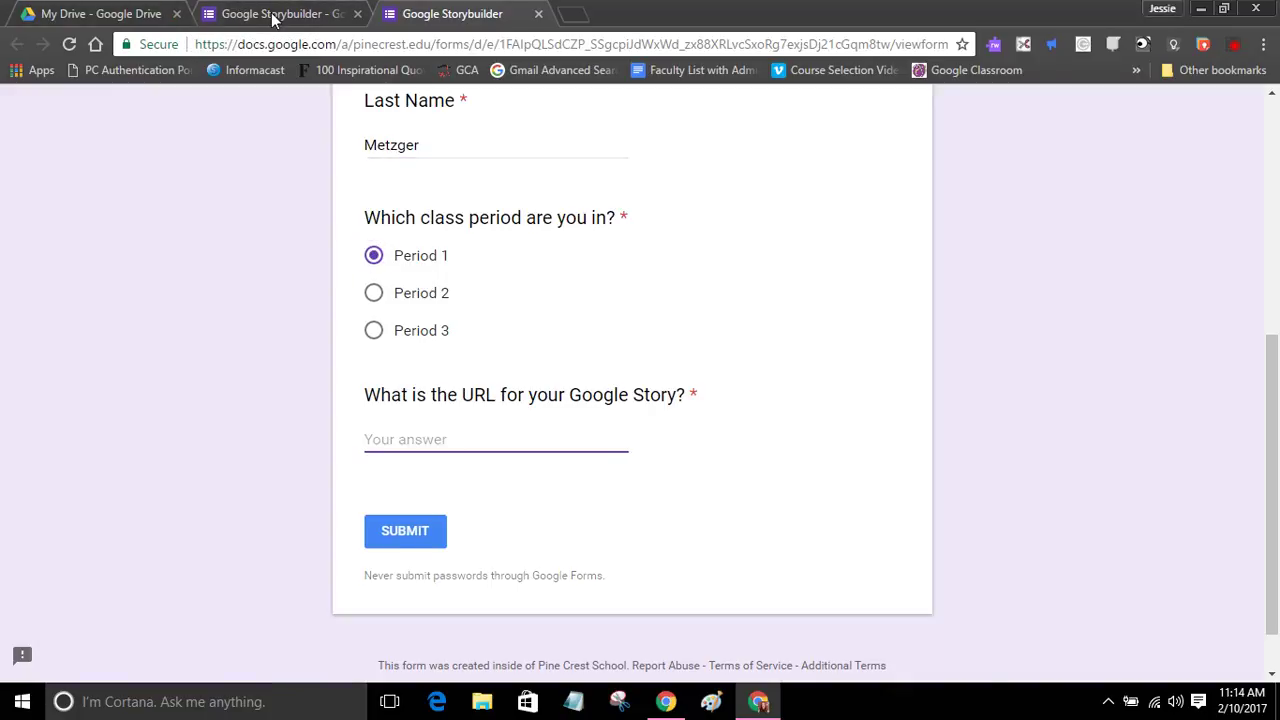
pyautogui.click(272, 14)
pyautogui.click(267, 44)
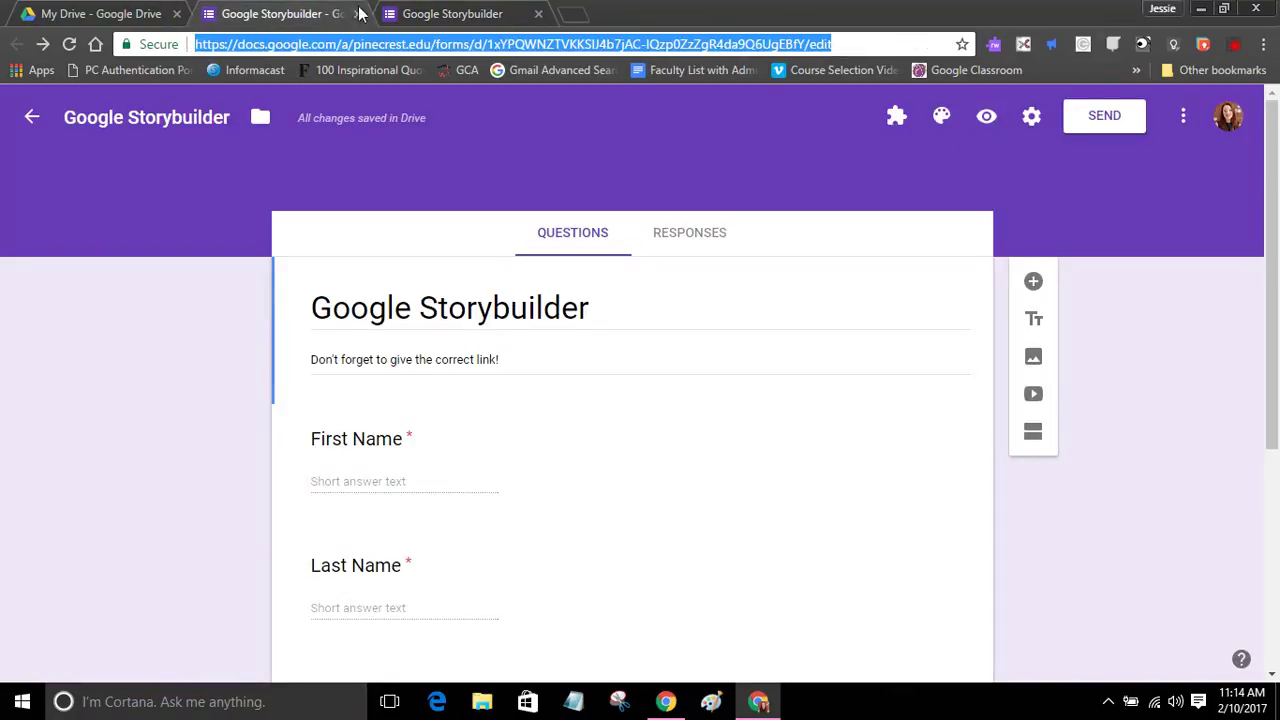
pyautogui.click(420, 14)
pyautogui.hotkey('ctrl', 'v')
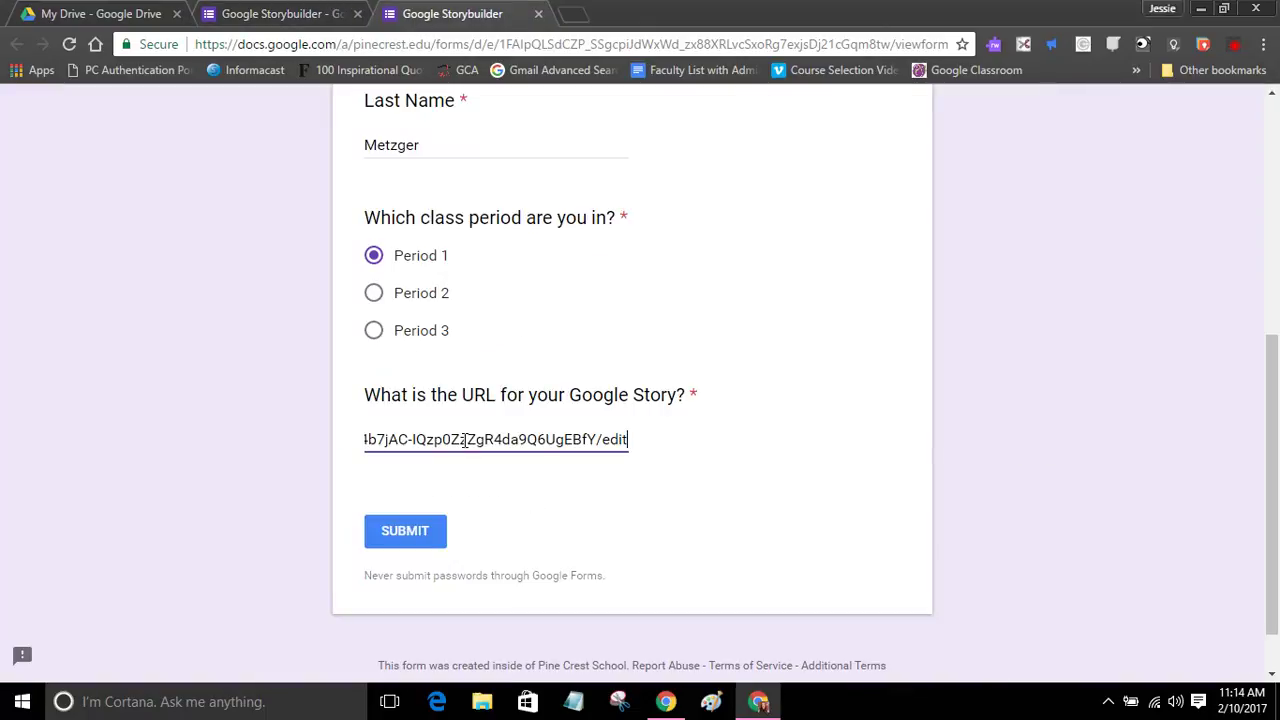
pyautogui.click(418, 537)
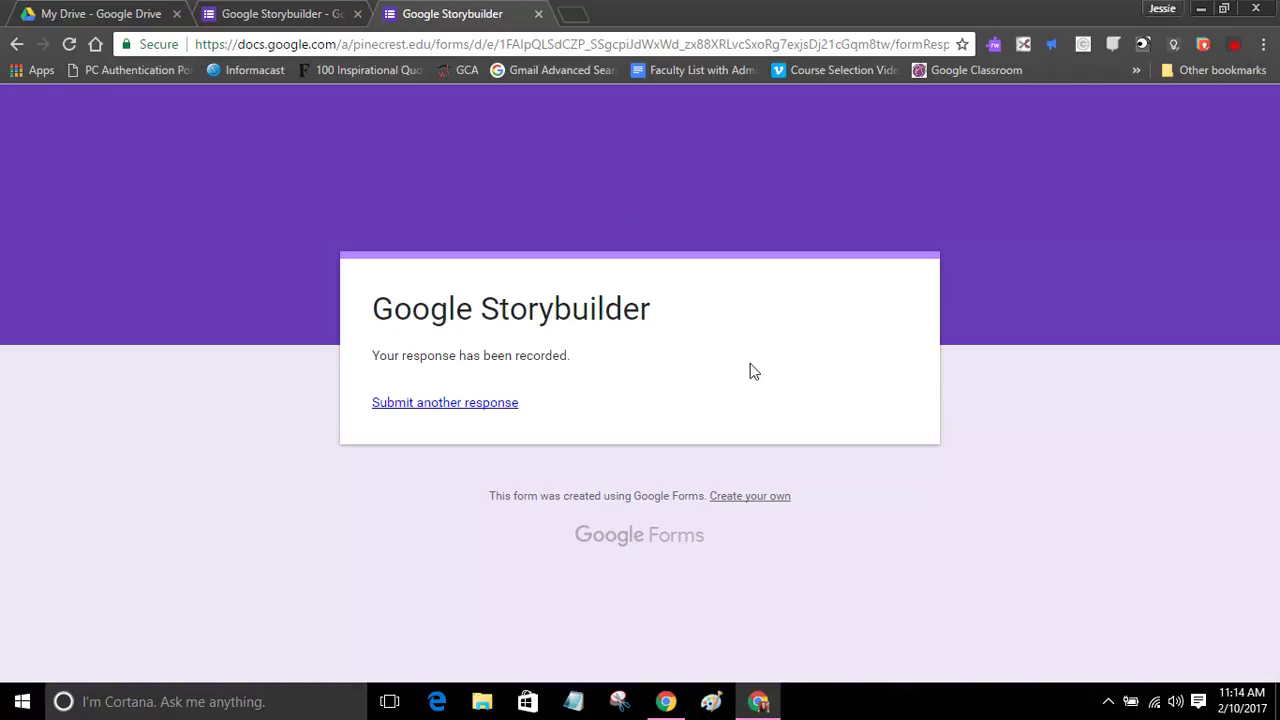
# Step: Open the form's Responses and view the single response individually as 1 of 1
pyautogui.click(276, 14)
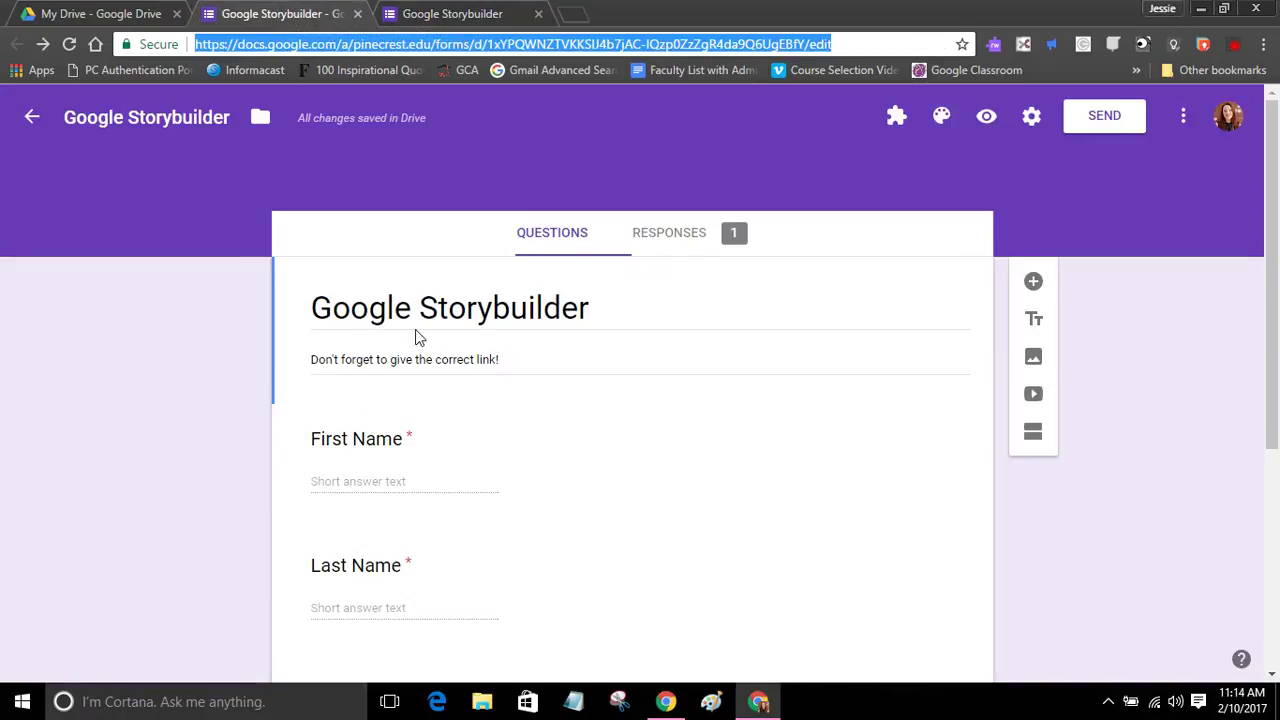
pyautogui.click(655, 249)
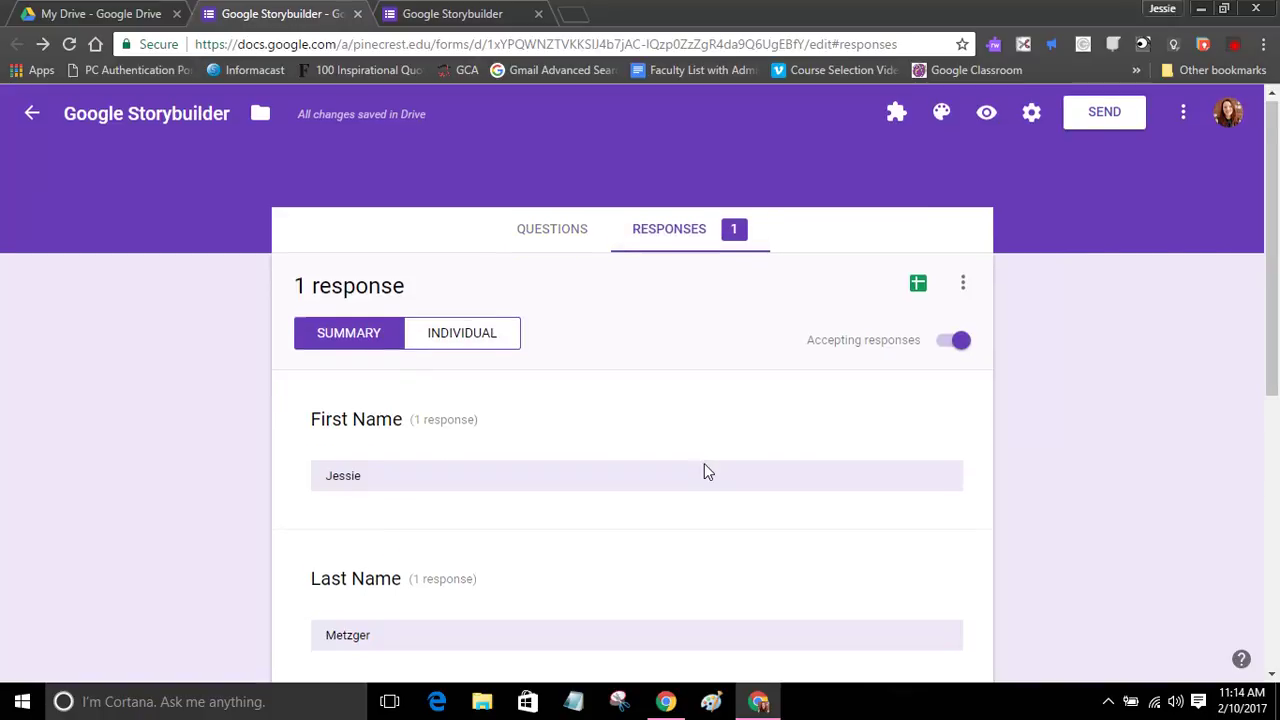
pyautogui.scroll(-2, 706, 469)
pyautogui.scroll(2, 706, 469)
pyautogui.click(459, 338)
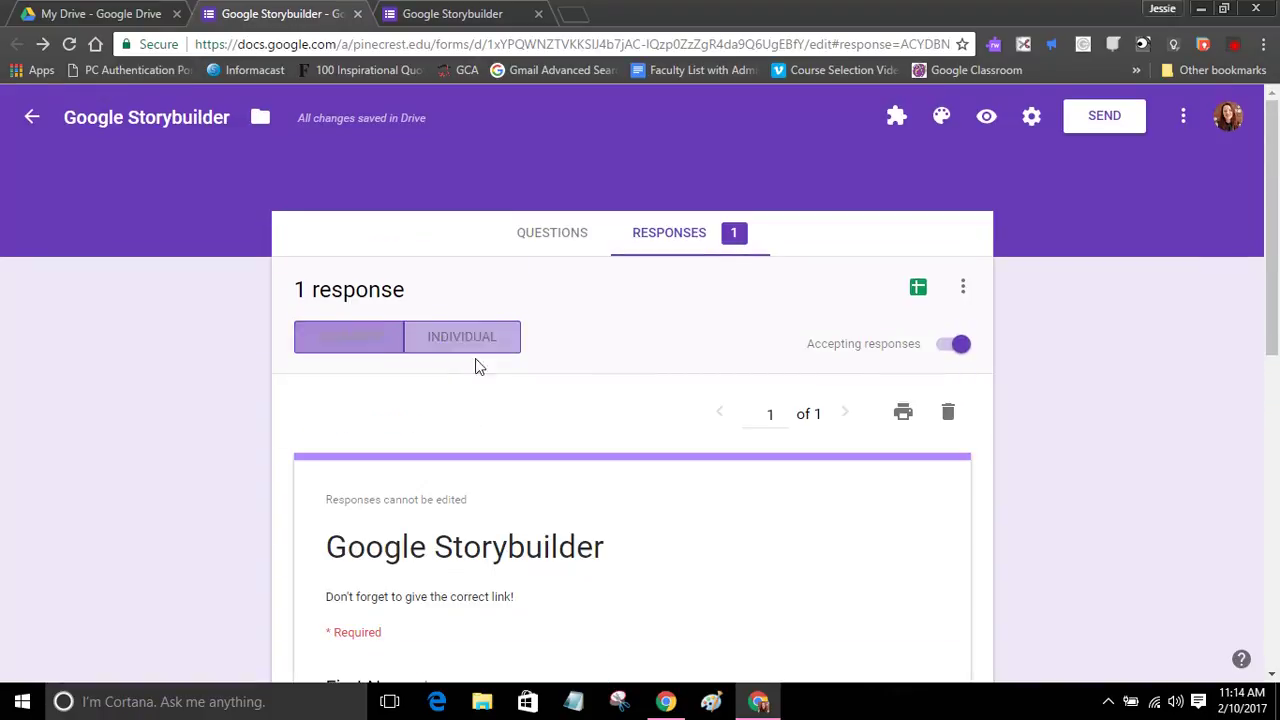
pyautogui.scroll(-2, 606, 566)
pyautogui.scroll(1, 611, 566)
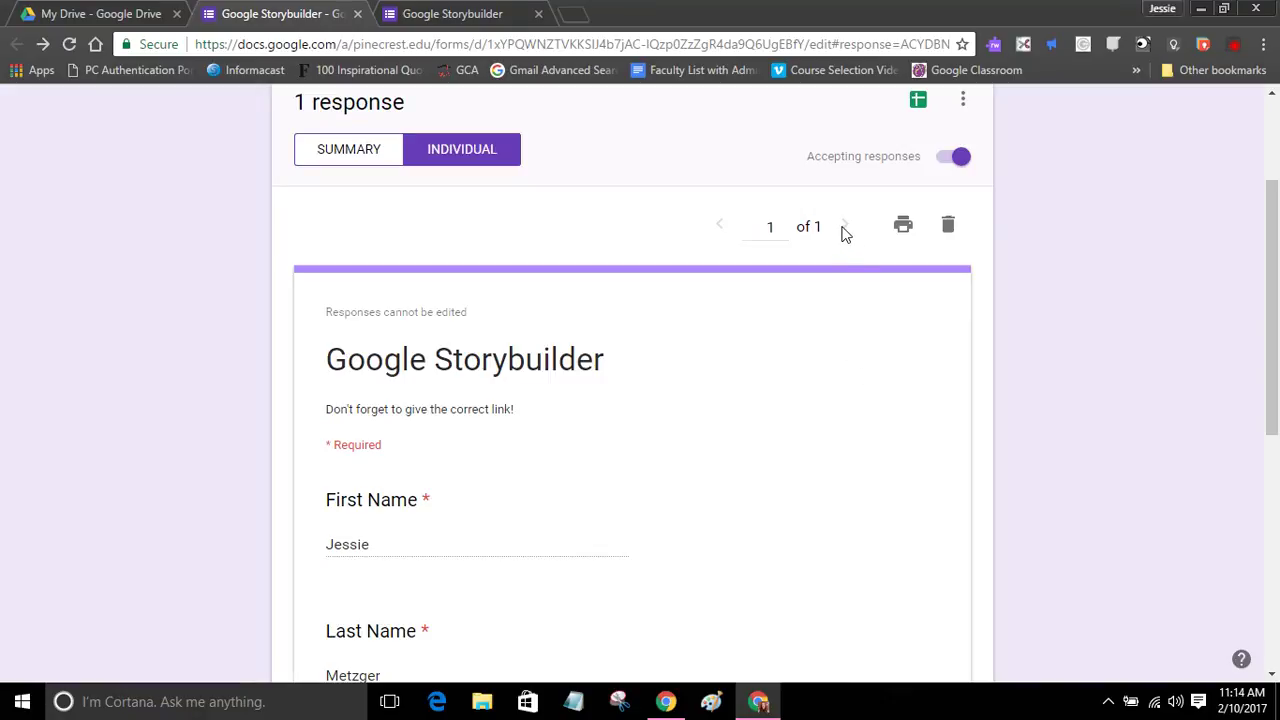
pyautogui.scroll(2, 874, 334)
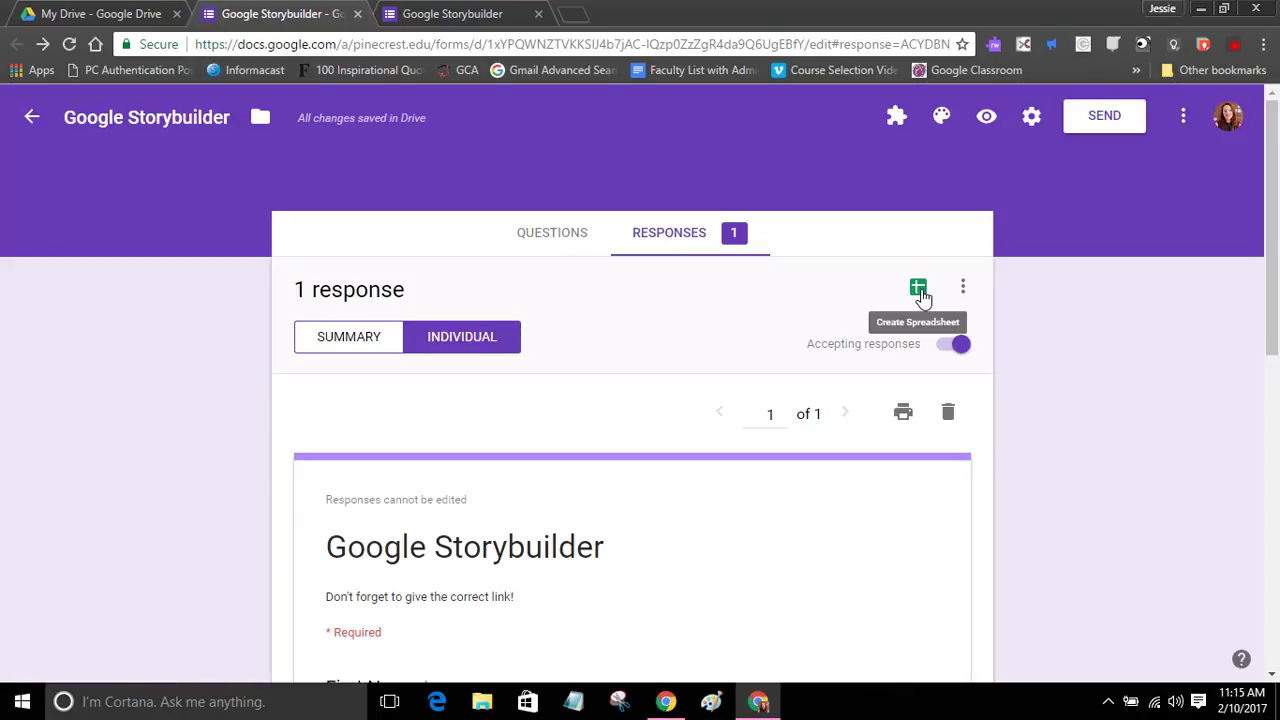
# Step: Create a new linked spreadsheet named 'Google Storybuilder (Responses)' for the form's responses
pyautogui.click(919, 290)
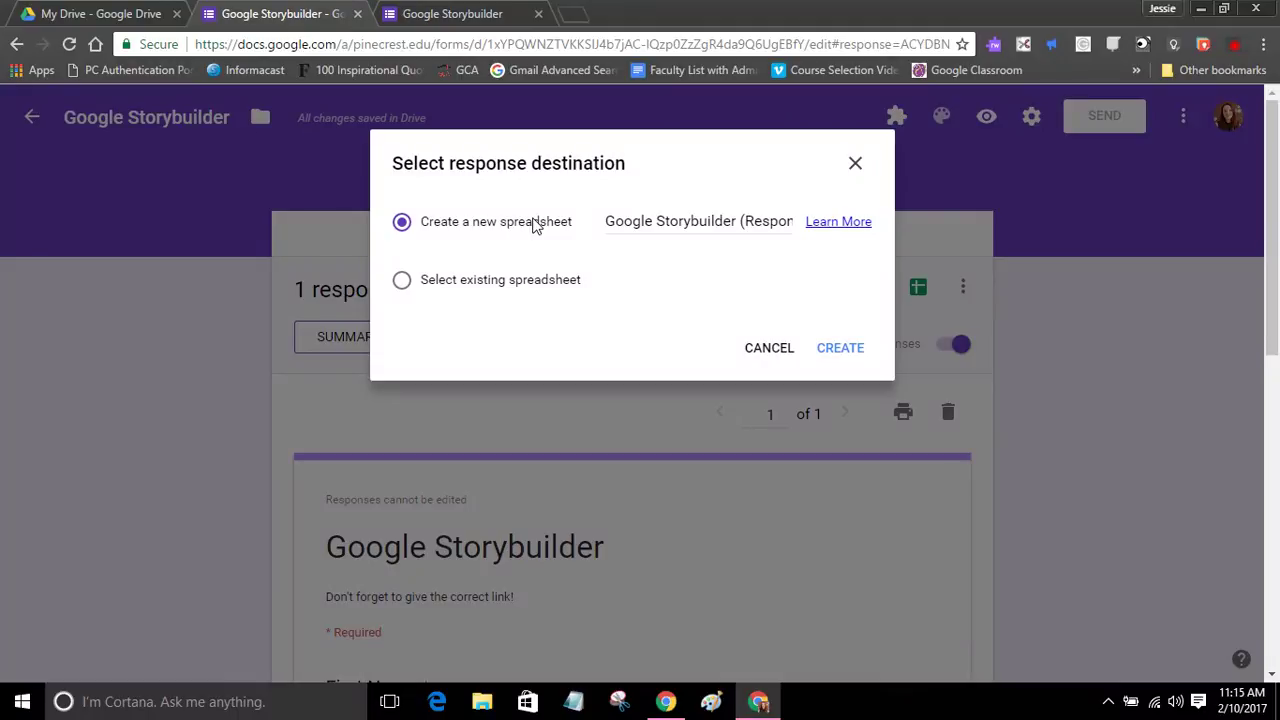
pyautogui.click(606, 221)
pyautogui.press('Right')
pyautogui.press('Right')
pyautogui.press('Right')
pyautogui.press('Right')
pyautogui.press('Right')
pyautogui.press('Right')
pyautogui.press('Right')
pyautogui.press('Right')
pyautogui.press('Right')
pyautogui.press('Right')
pyautogui.press('Right')
pyautogui.press('Right')
pyautogui.press('Right')
pyautogui.press('Right')
pyautogui.press('Right')
pyautogui.press('Right')
pyautogui.press('Right')
pyautogui.press('Right')
pyautogui.press('Right')
pyautogui.press('Right')
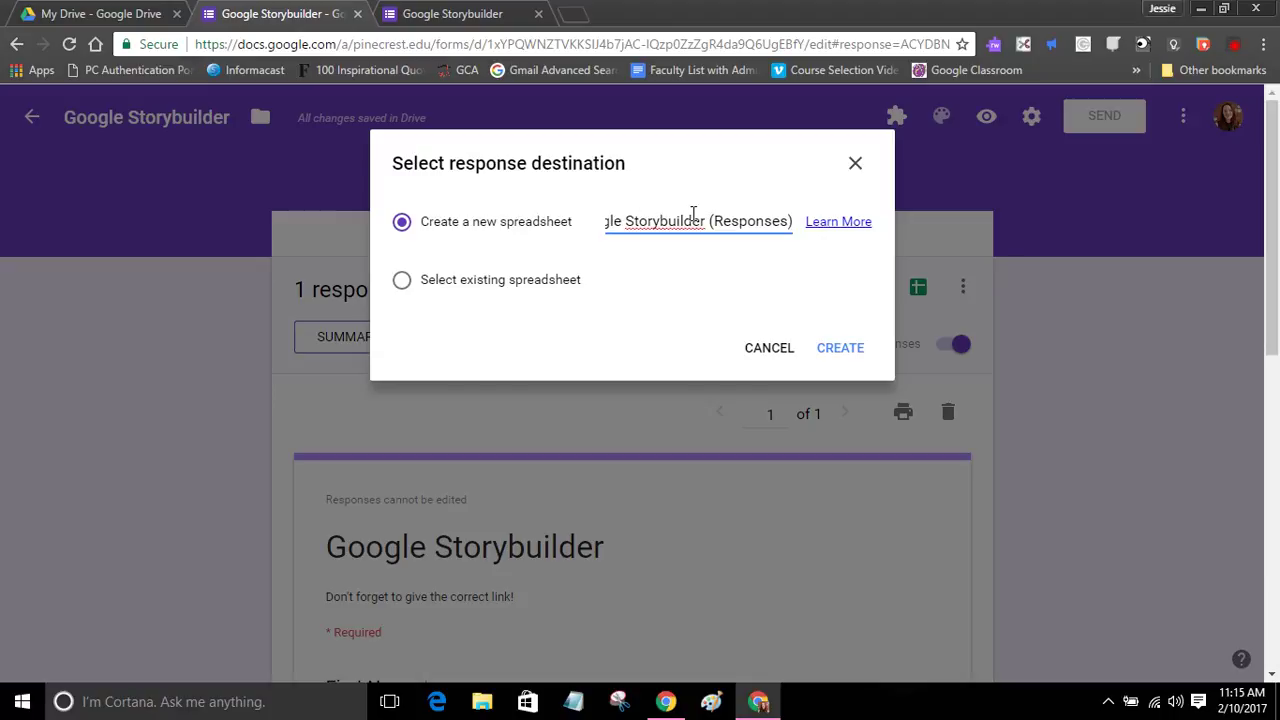
pyautogui.moveTo(709, 221); pyautogui.dragTo(794, 221)
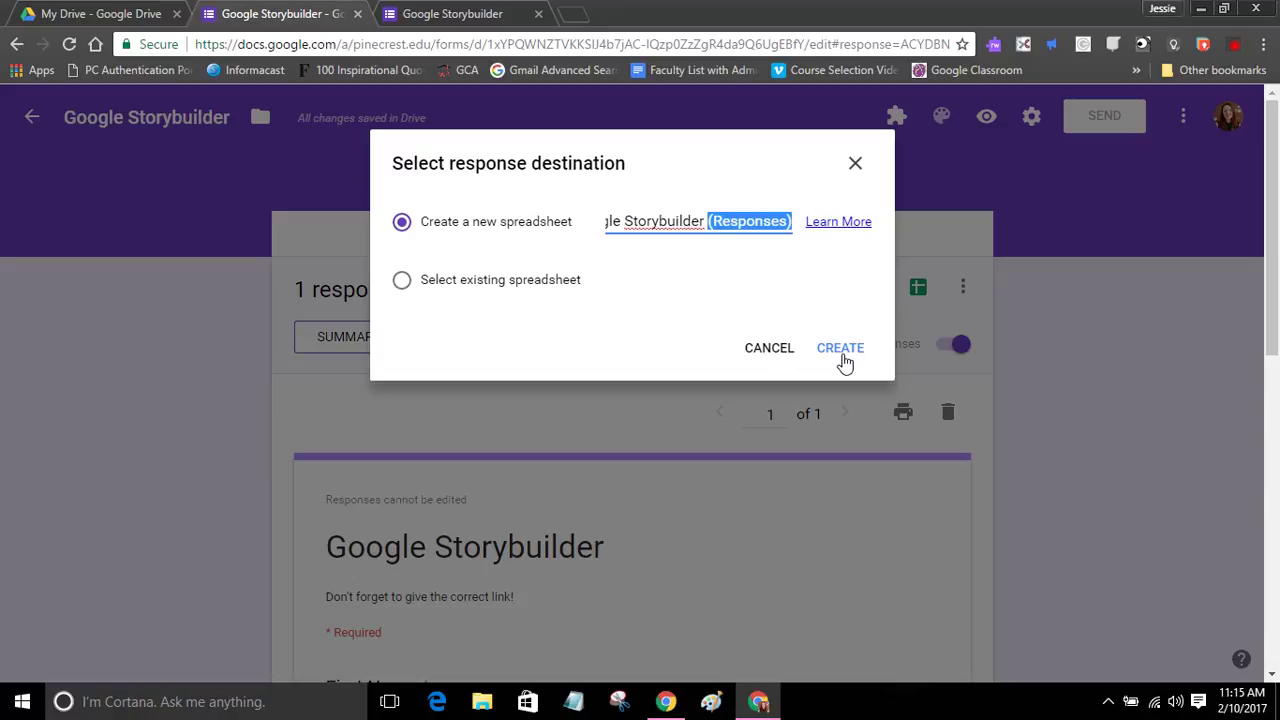
pyautogui.click(842, 352)
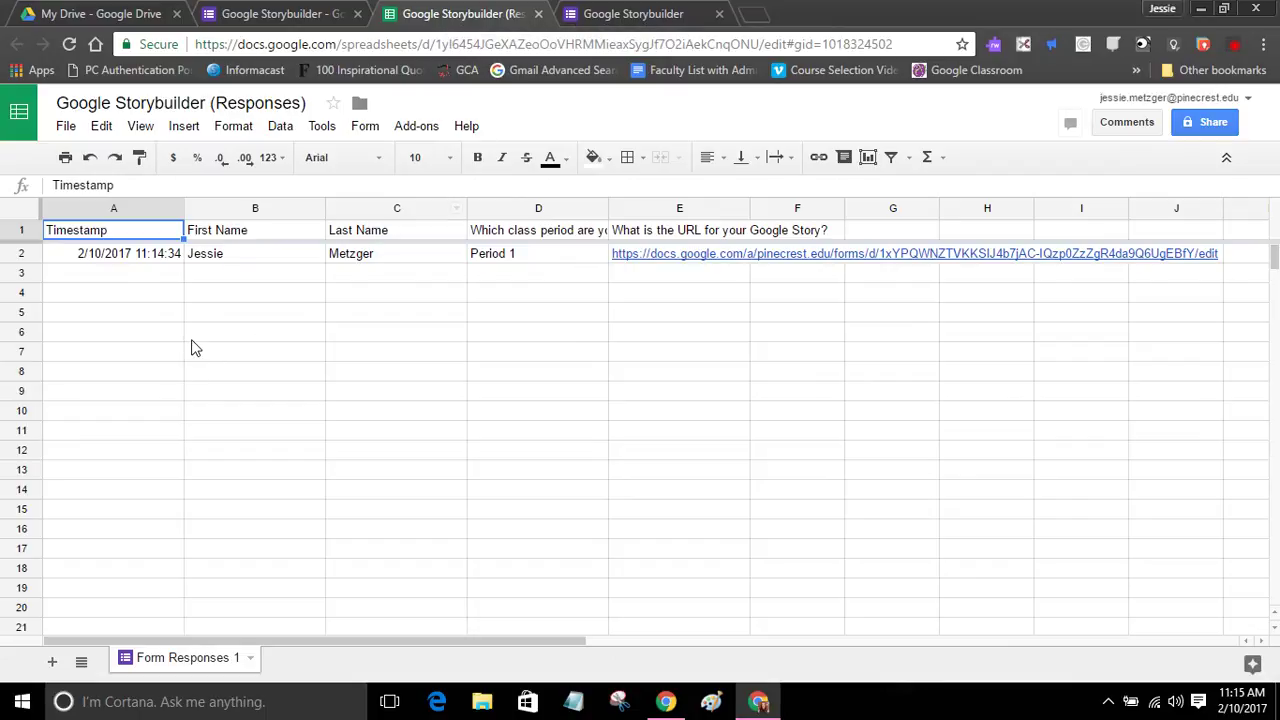
pyautogui.click(131, 257)
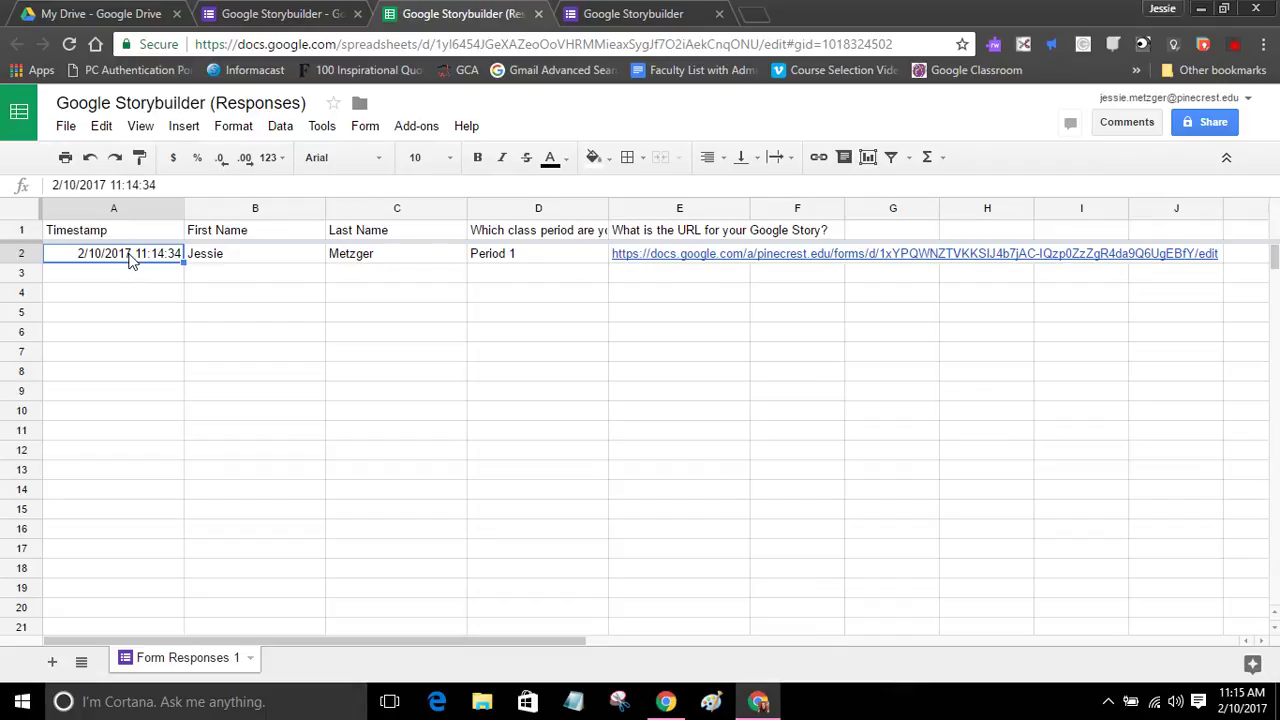
pyautogui.click(226, 253)
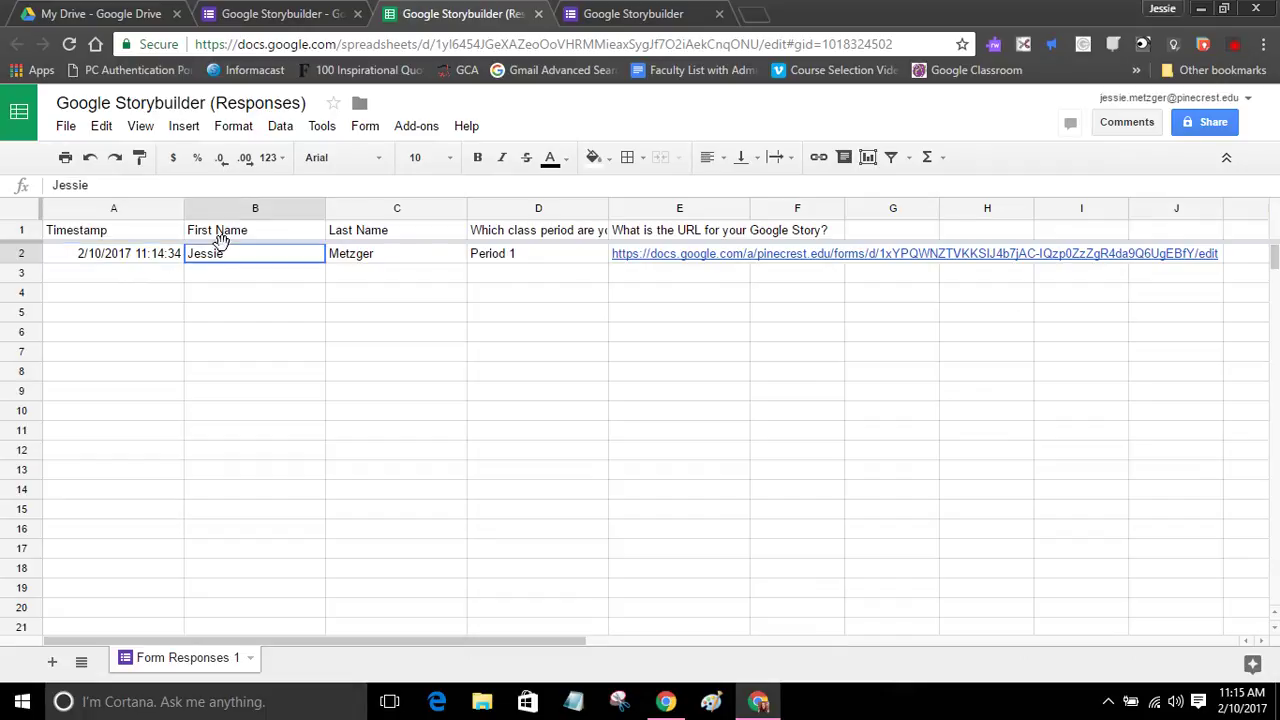
pyautogui.click(372, 275)
pyautogui.click(573, 257)
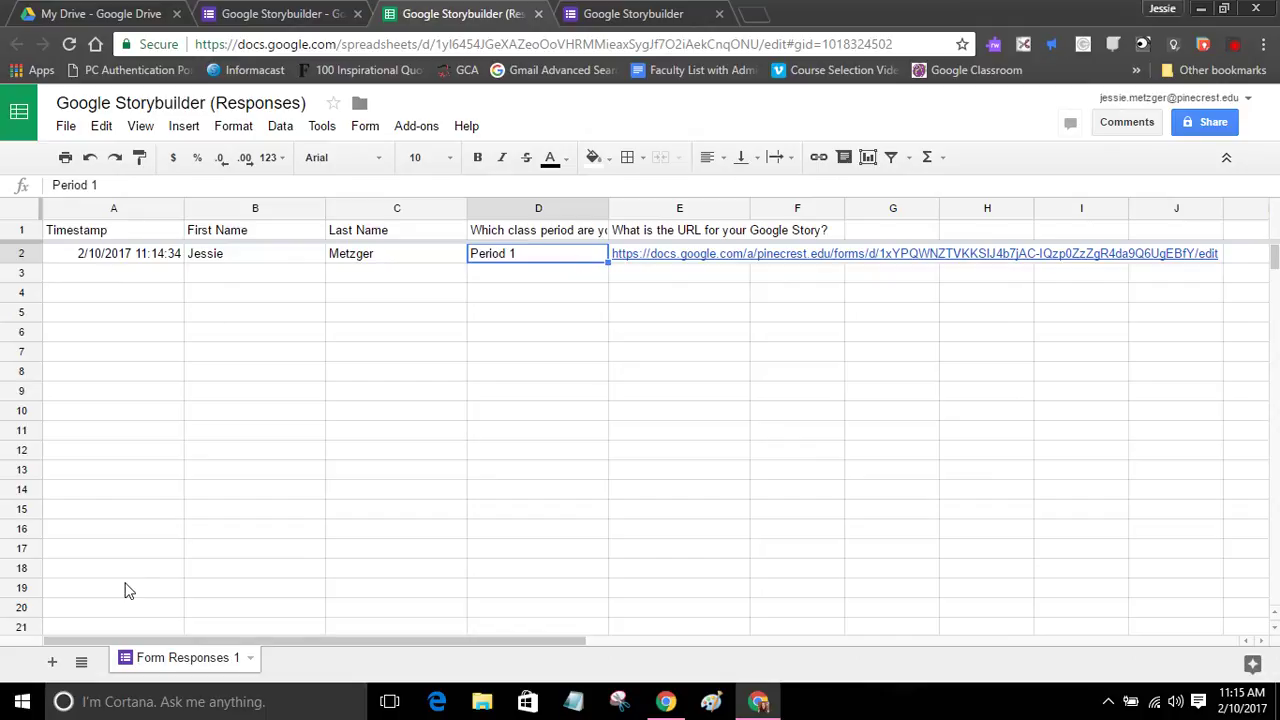
pyautogui.moveTo(711, 259)
pyautogui.click(1205, 124)
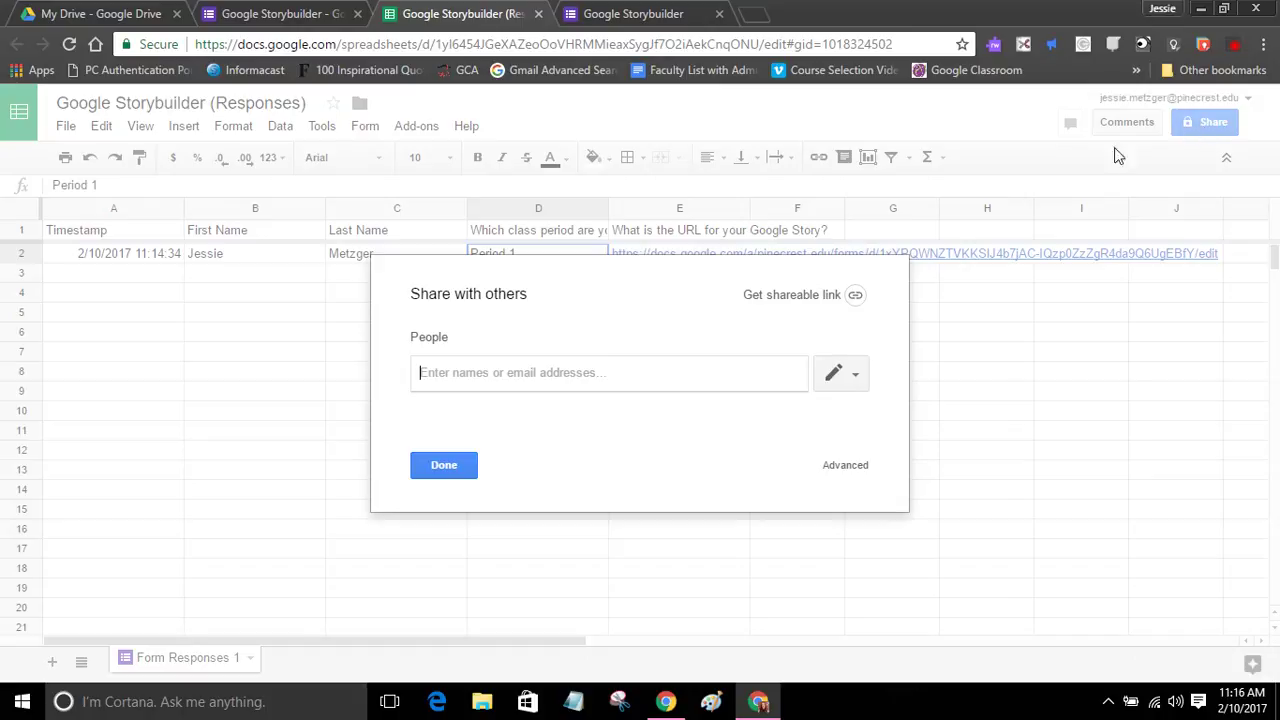
pyautogui.click(438, 466)
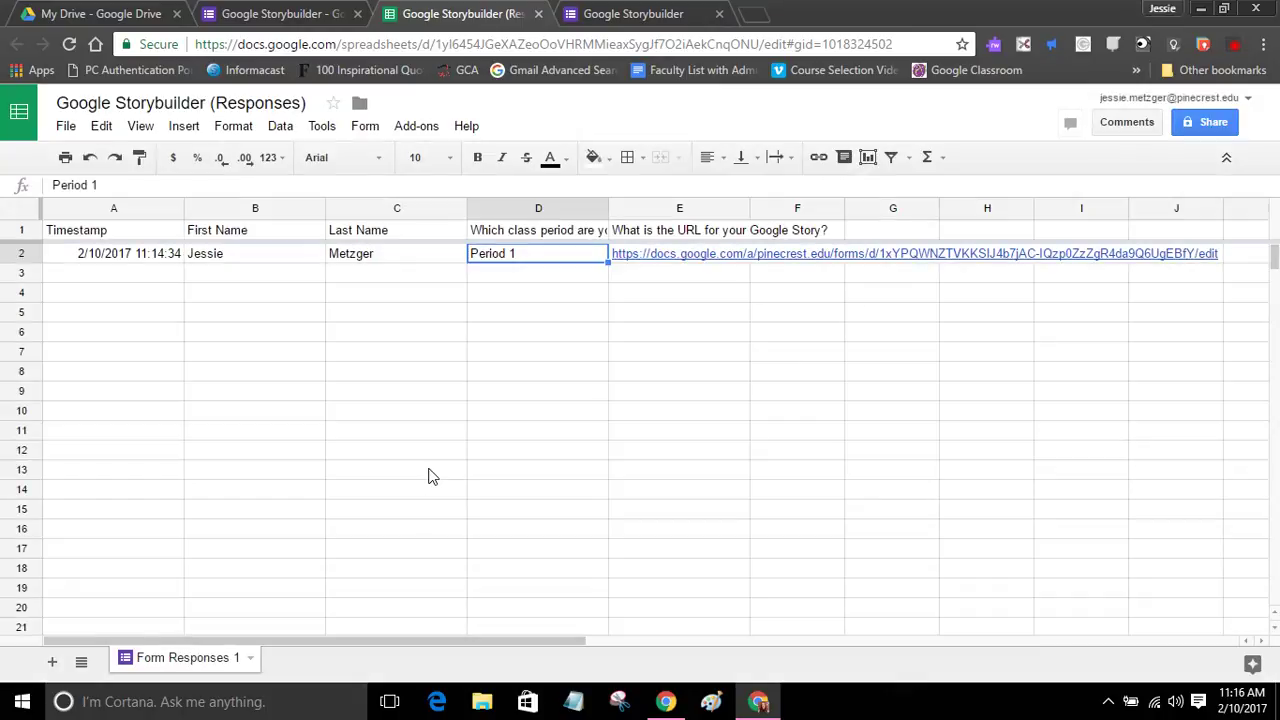